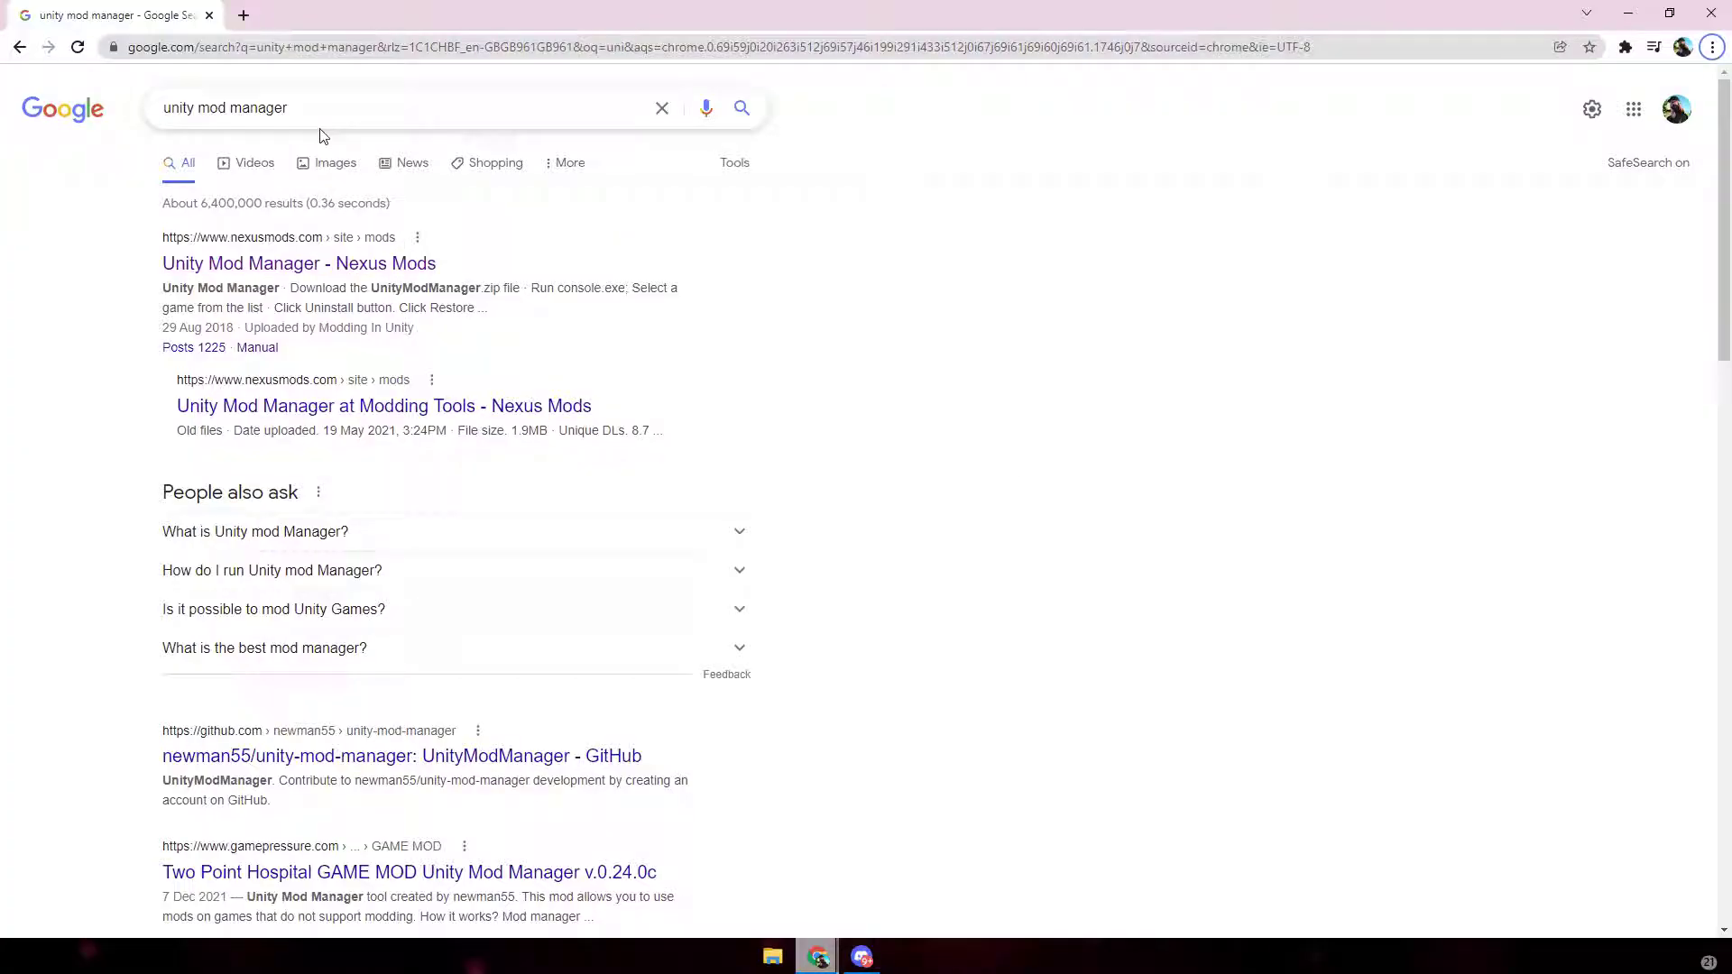
Step: Open the Unity Mod Manager page on Nexus Mods from the search results and get UnityModManager-21-0-24-0d-1639119078.zip through the slow download
drag(165, 111, 268, 109)
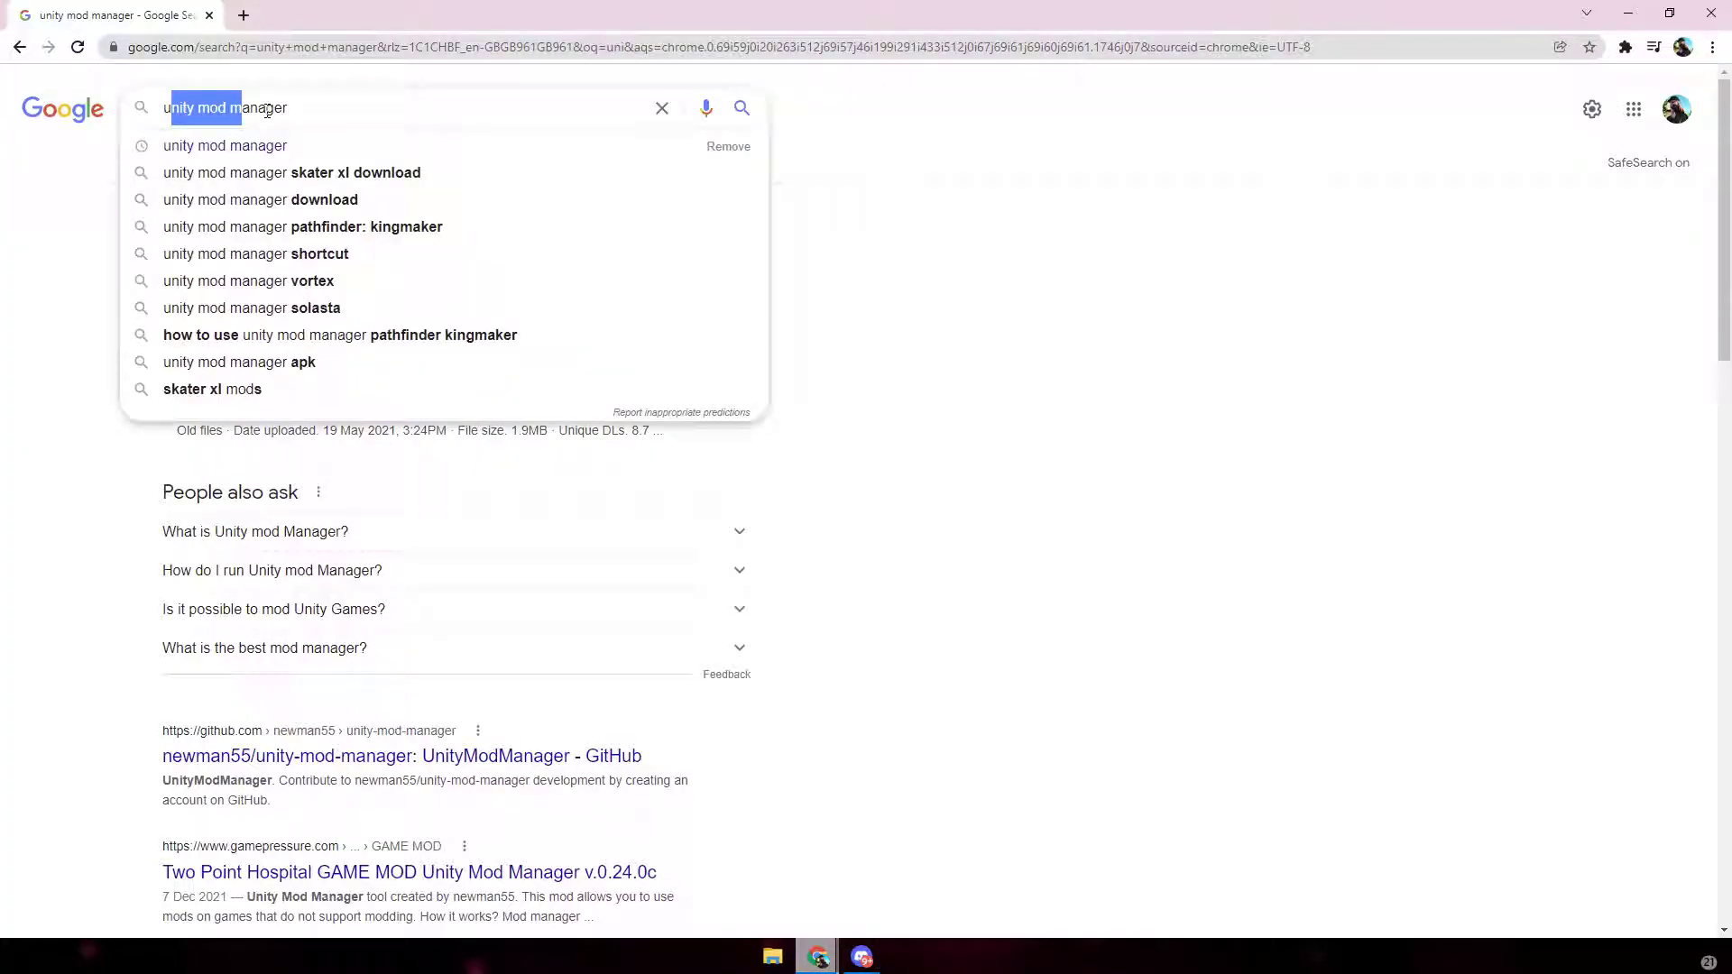
click(940, 196)
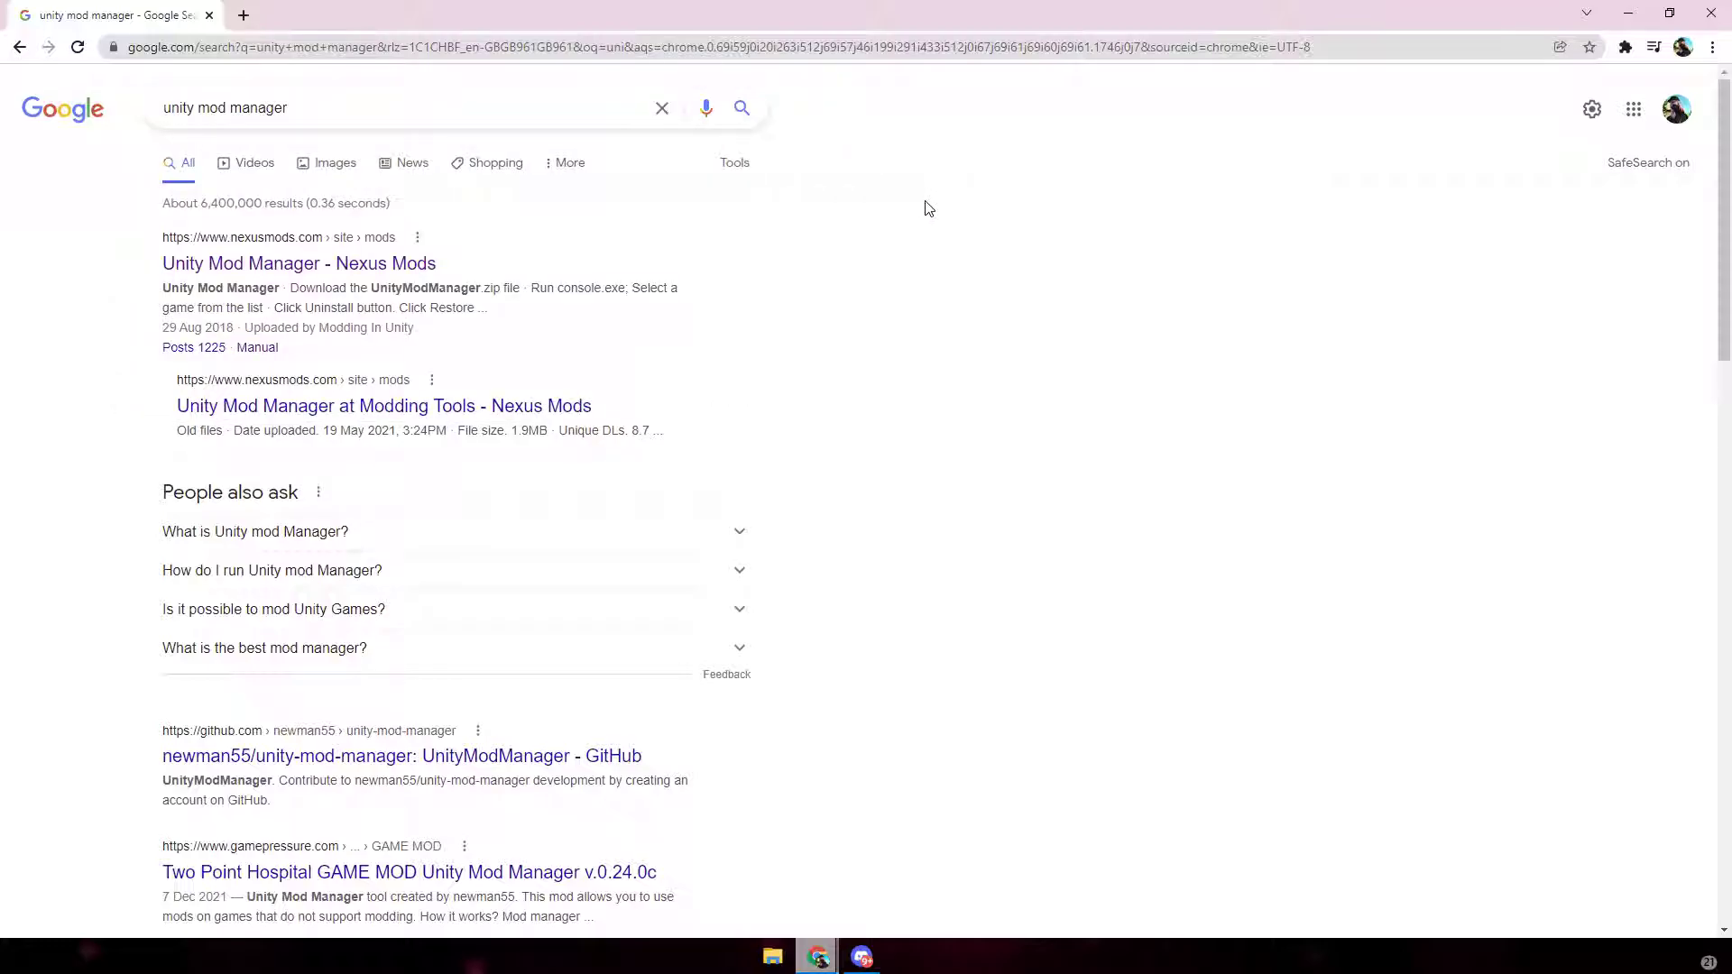
click(429, 264)
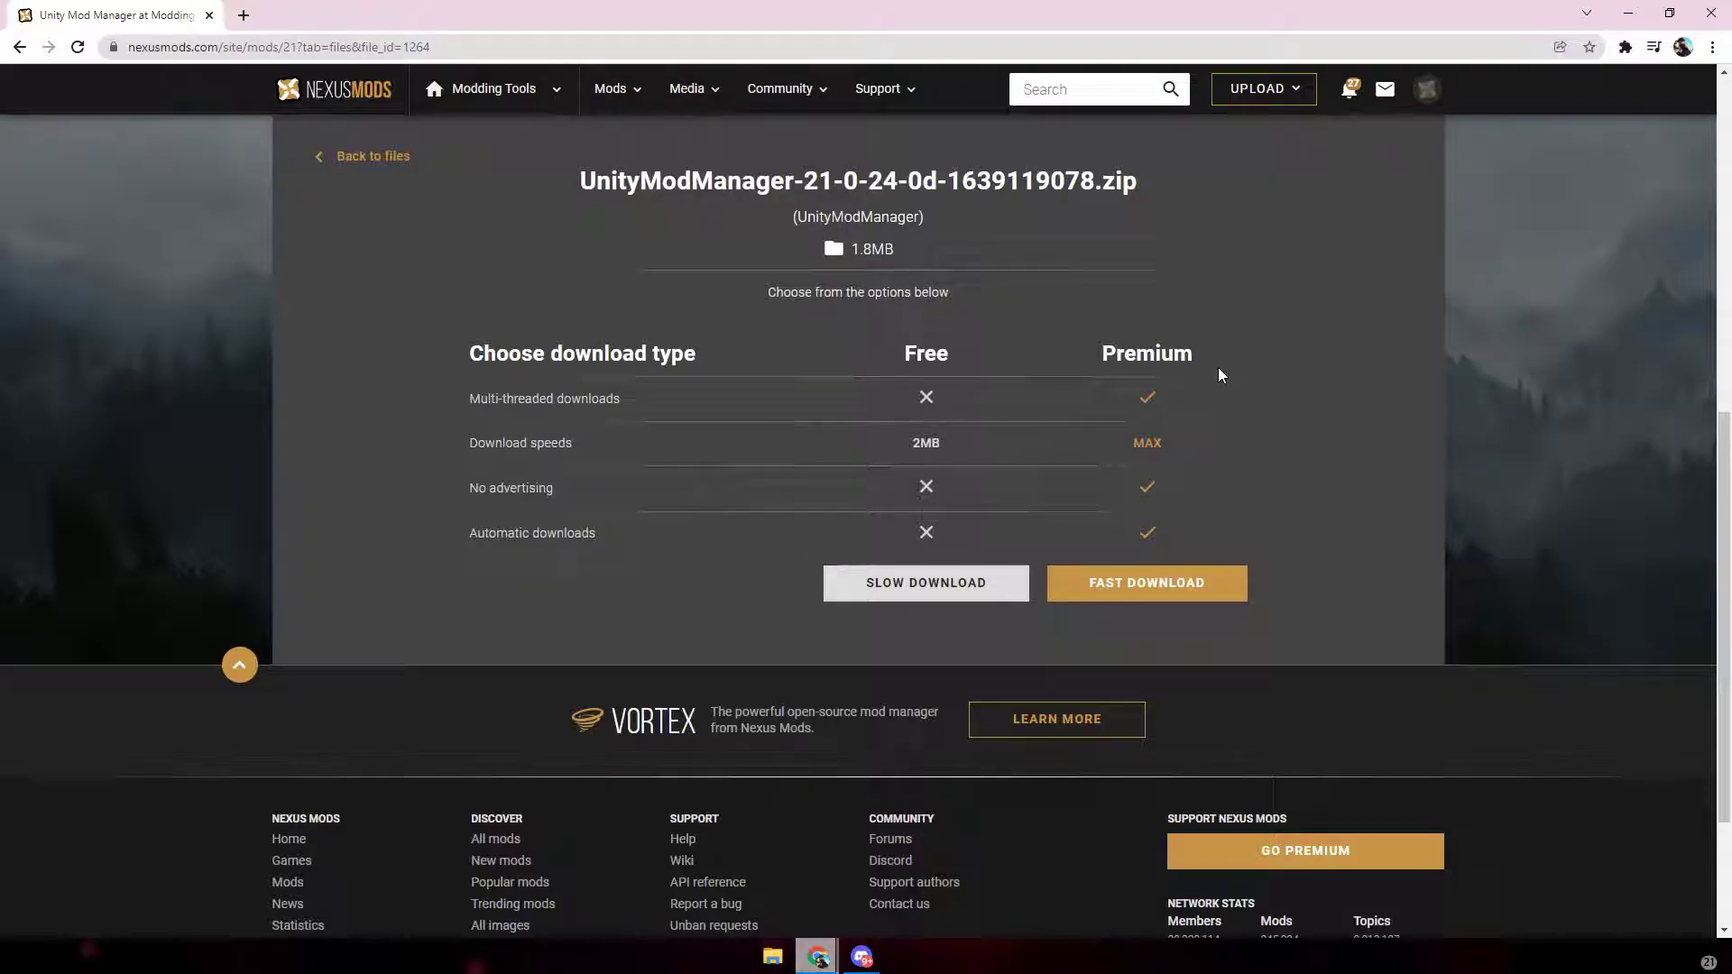
click(922, 585)
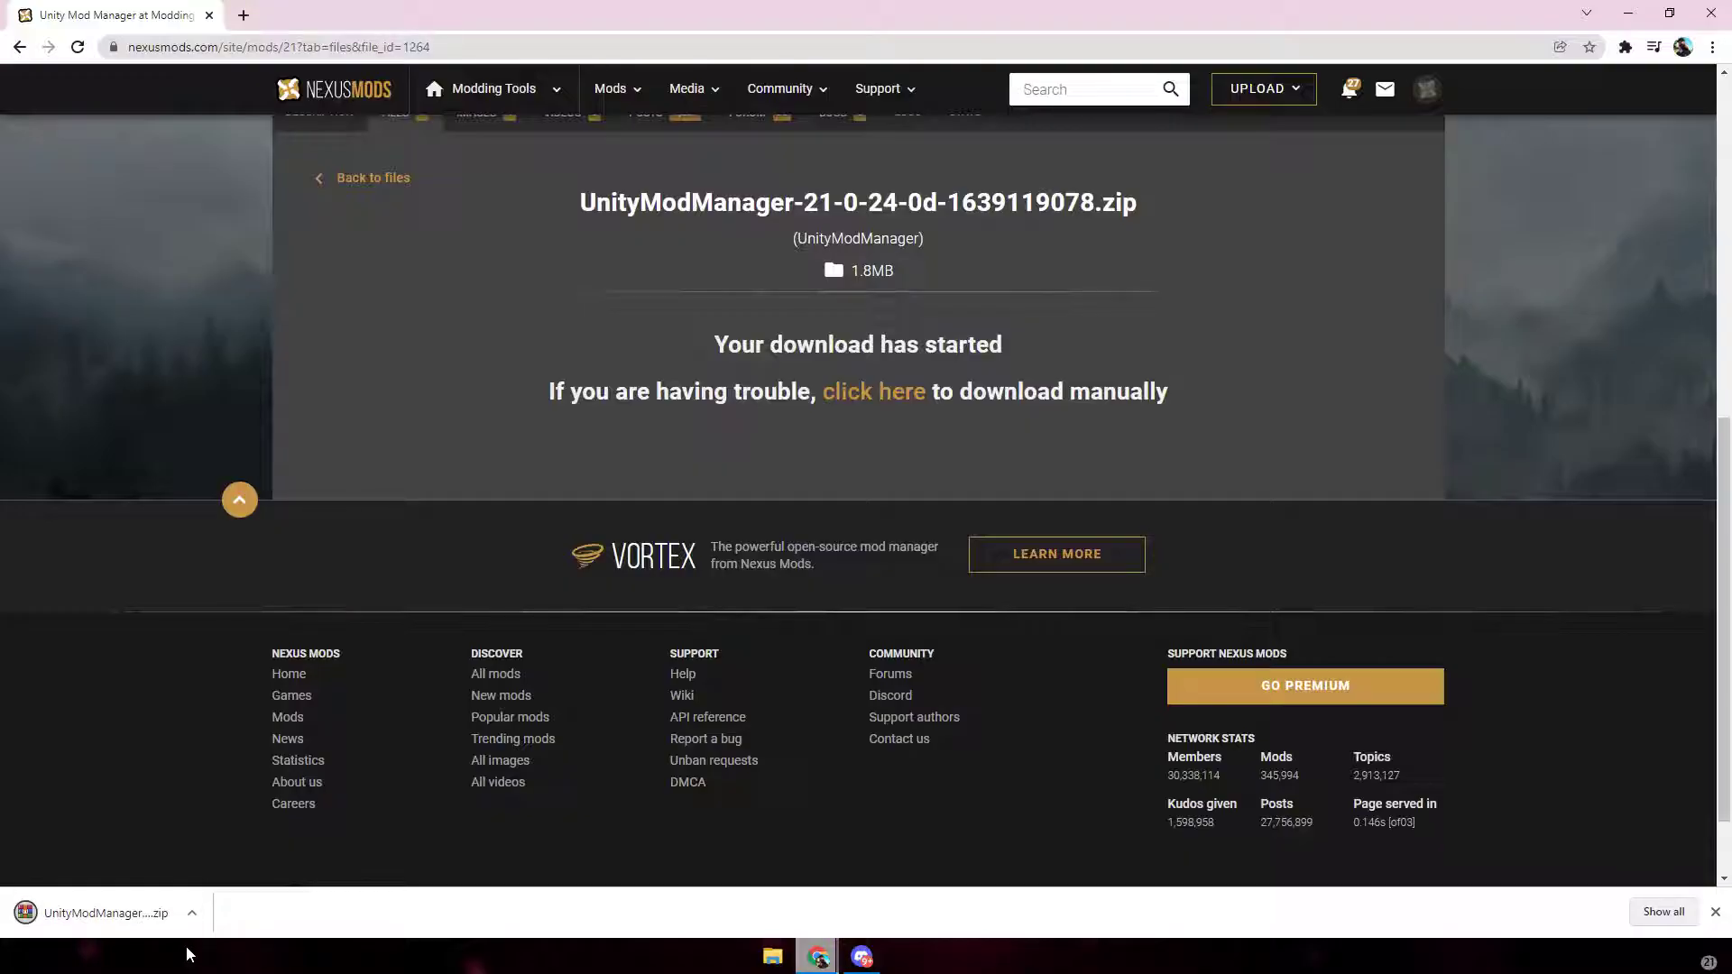
Step: Open the downloaded Unity Mod Manager archive and extract all files of its UnityModManager folder to the default destination in Downloads
click(67, 918)
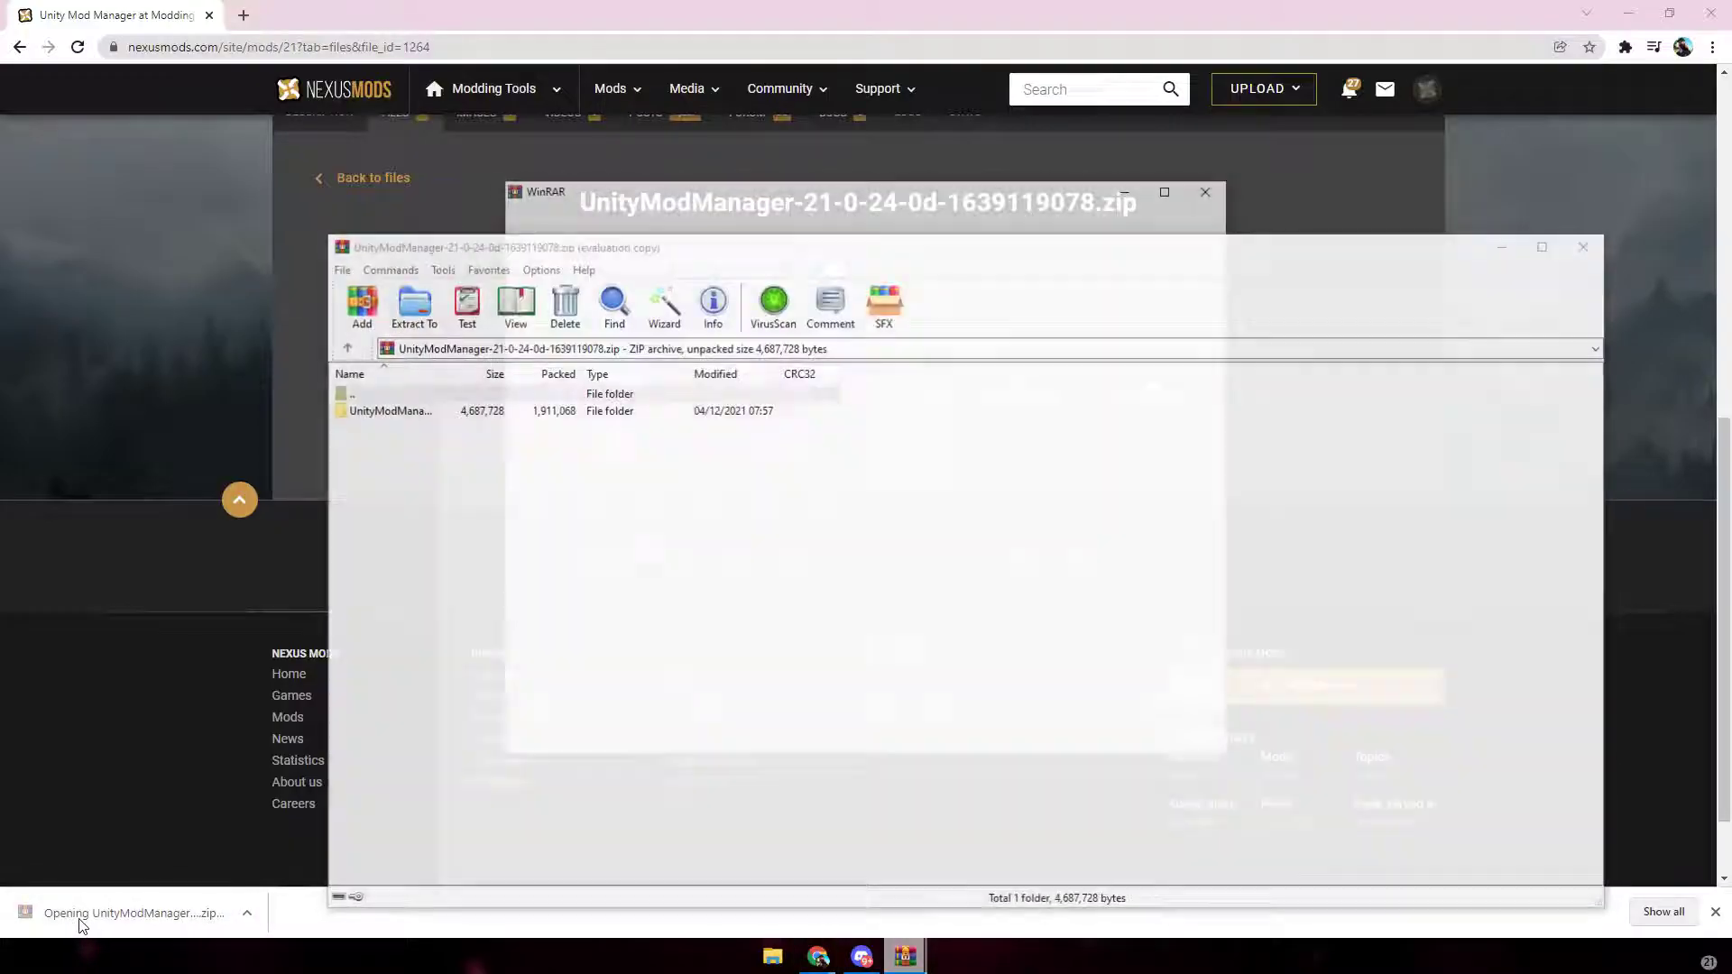
click(1209, 188)
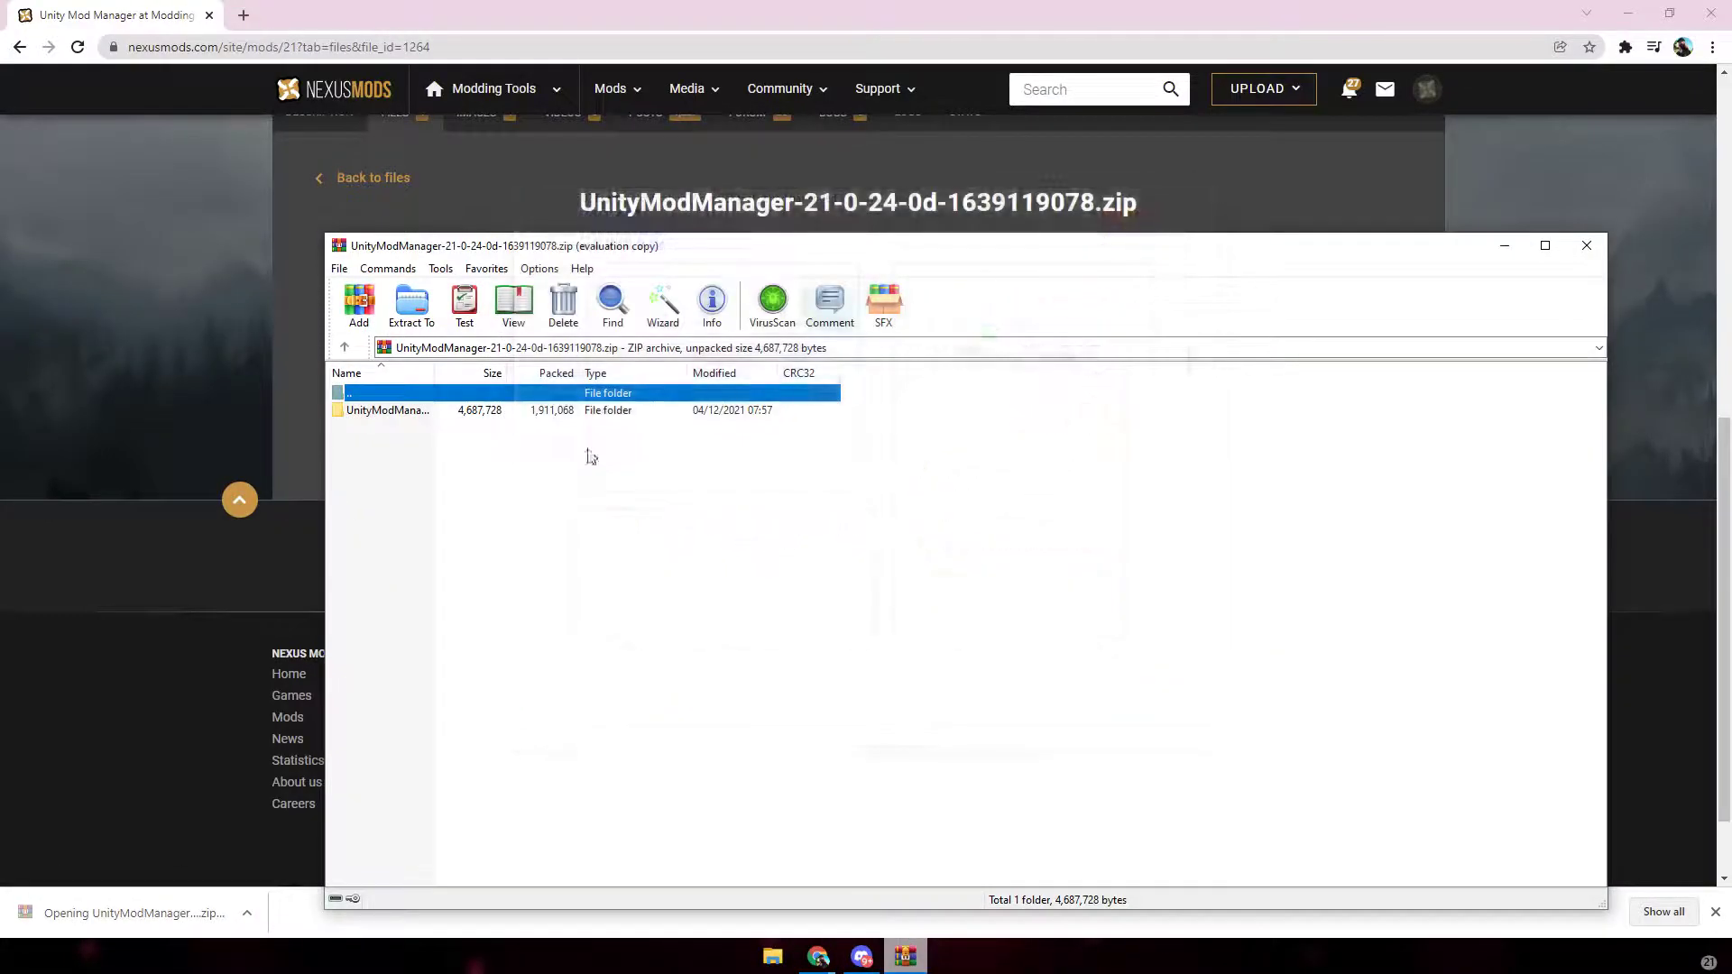
double_click(468, 412)
drag(492, 763, 713, 766)
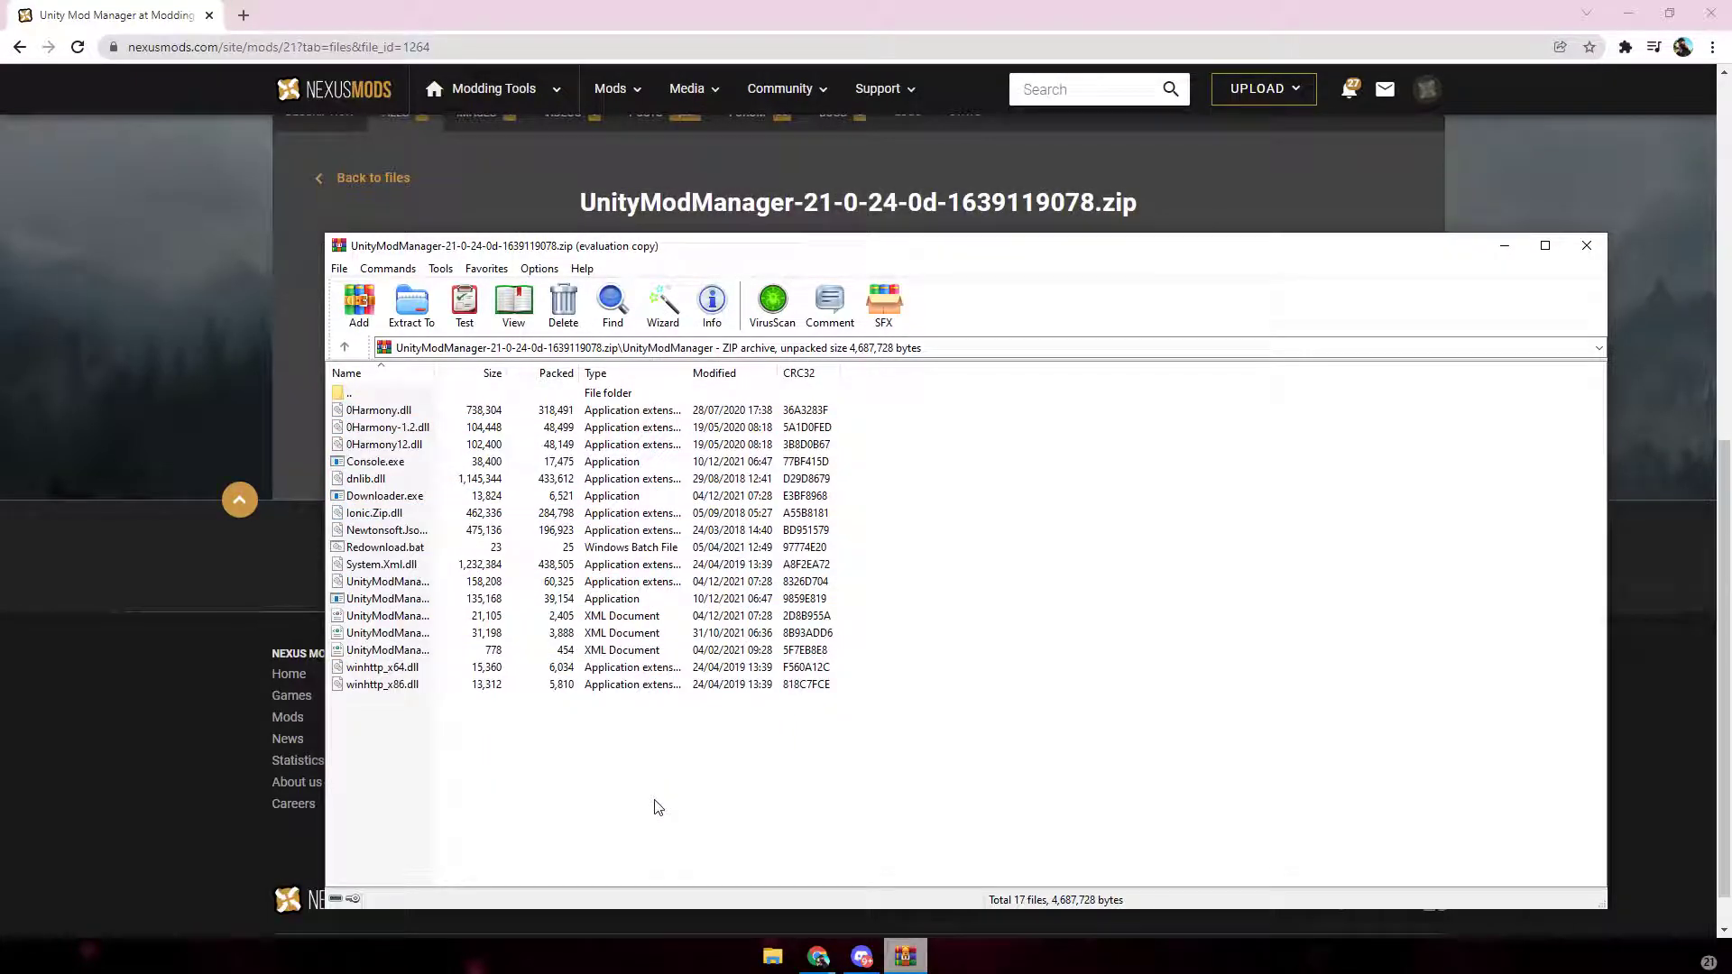
drag(938, 778, 438, 410)
right_click(467, 480)
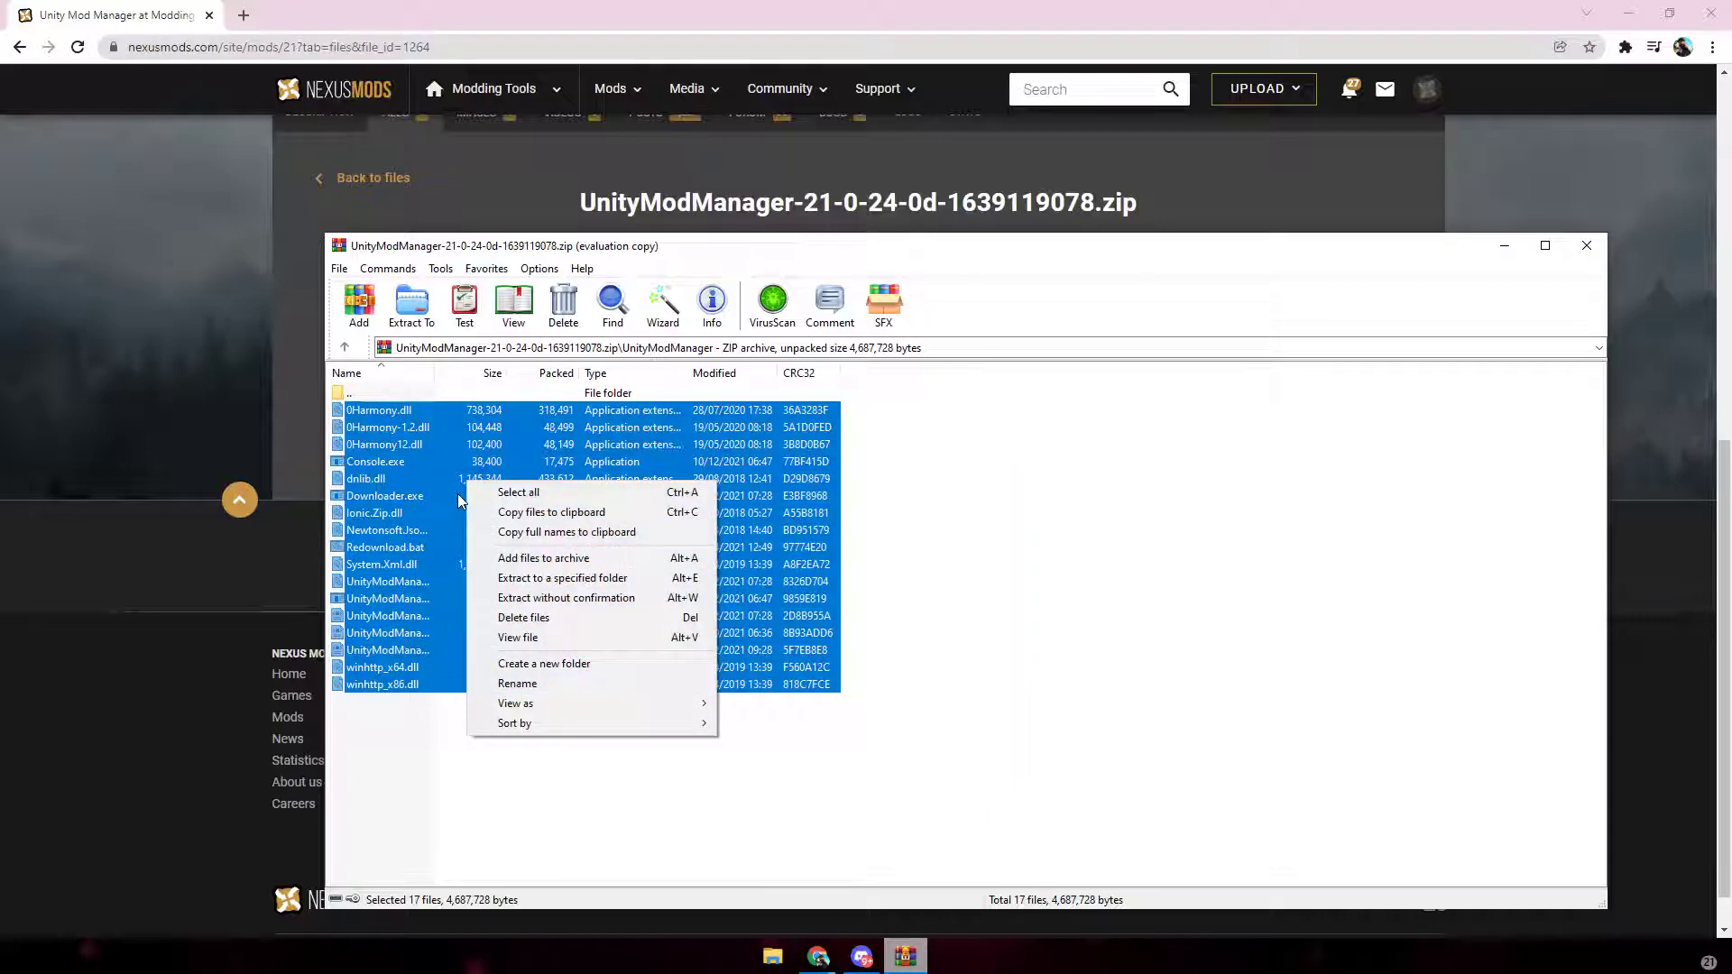
click(564, 588)
click(1094, 758)
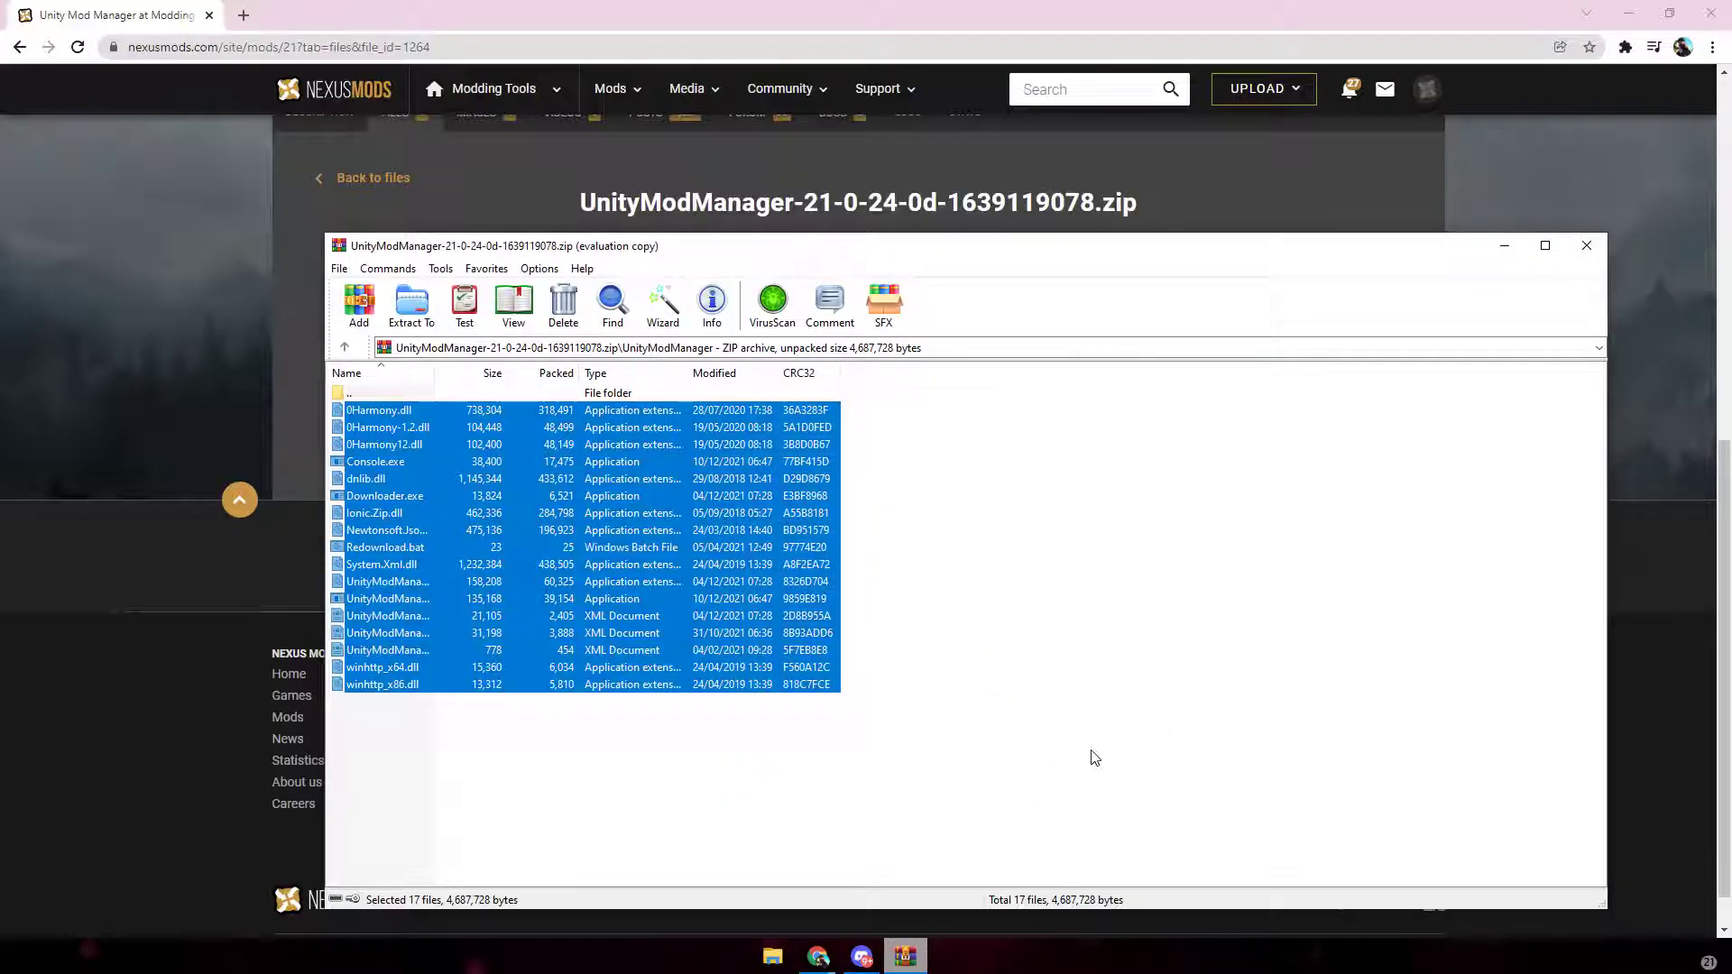
click(785, 963)
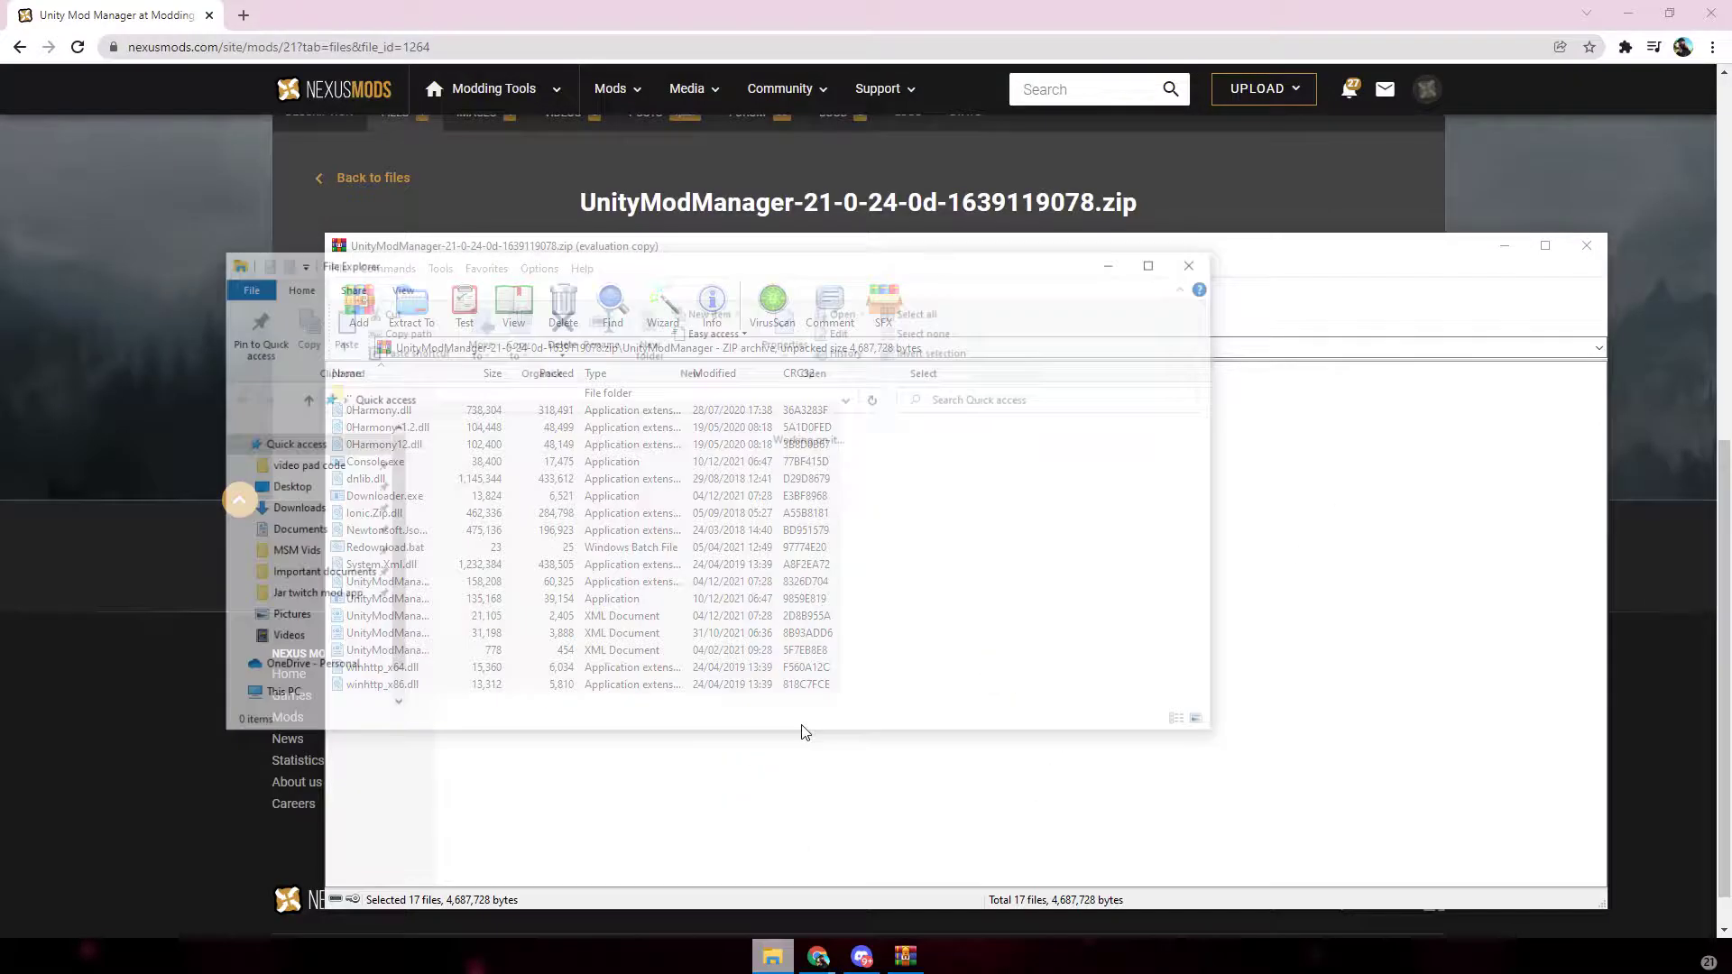
click(291, 509)
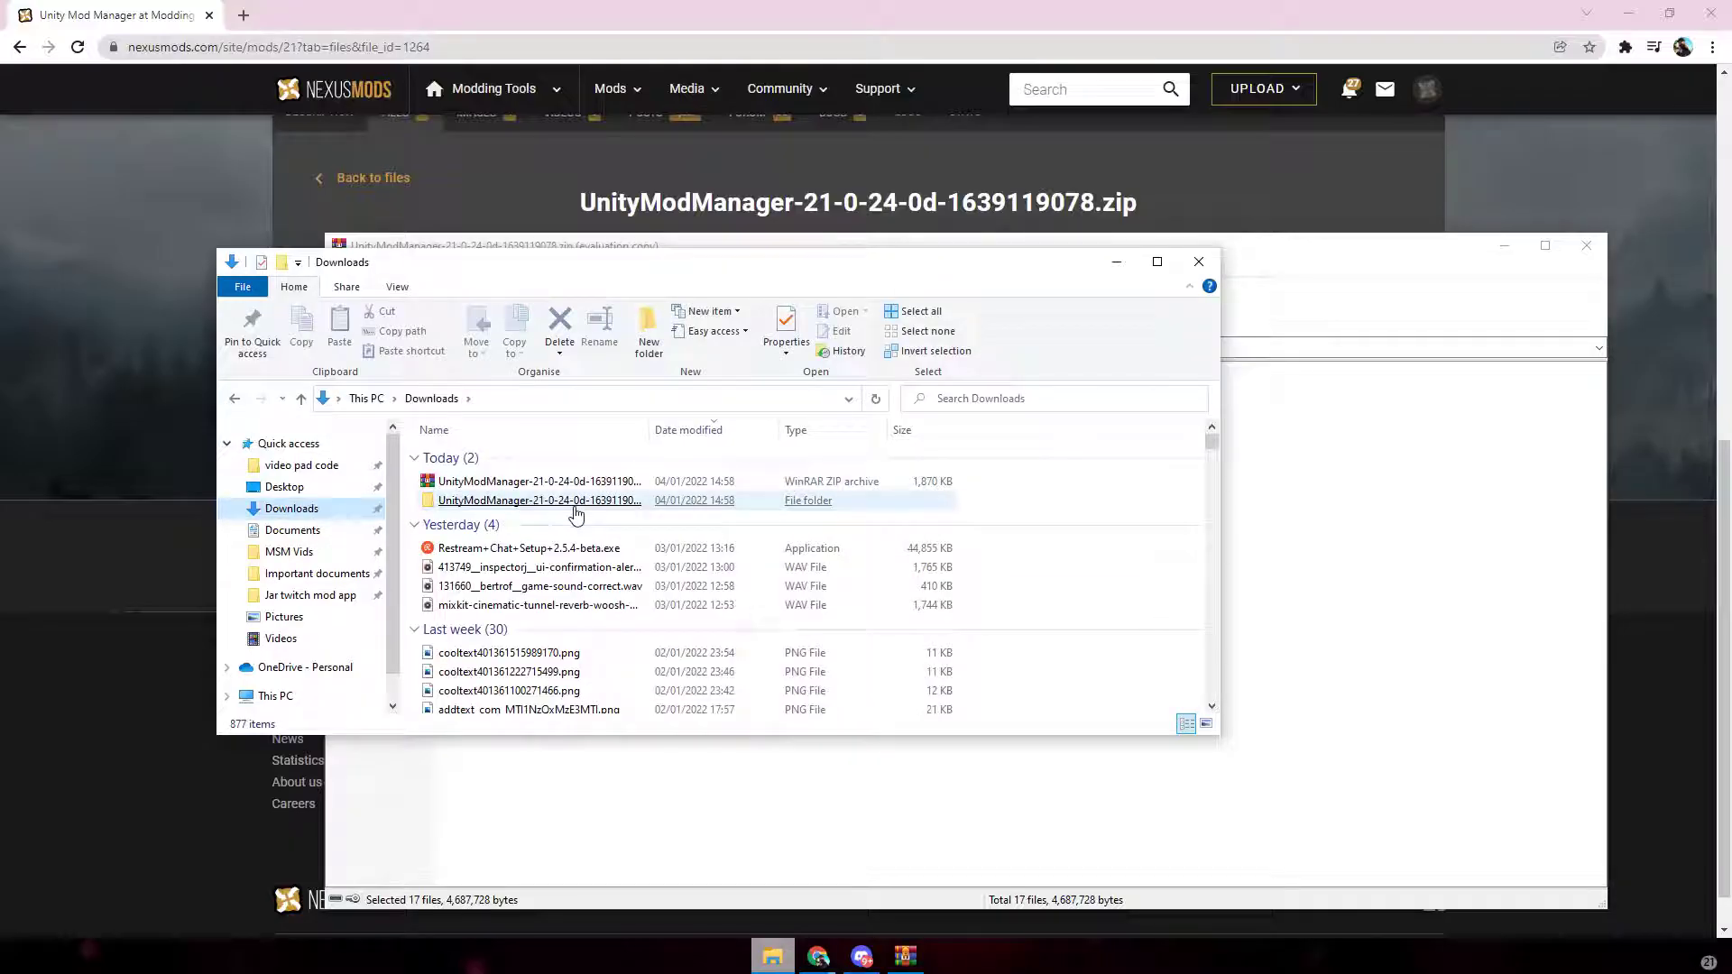
double_click(575, 501)
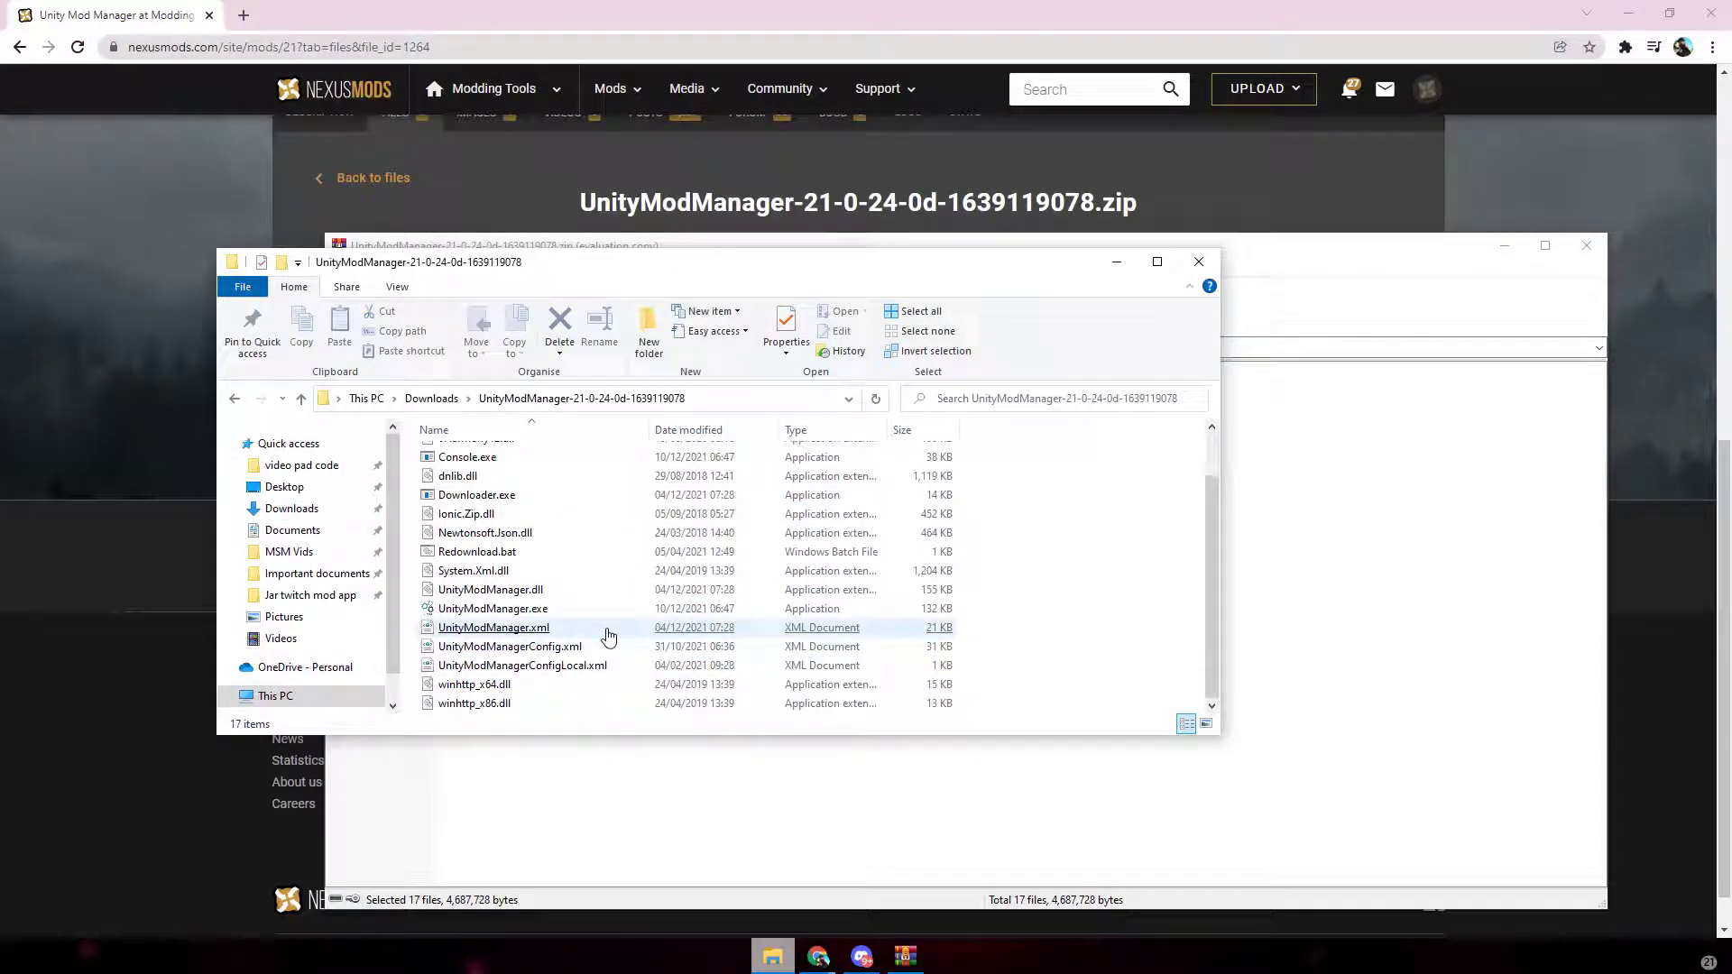
click(612, 629)
scroll(607, 649, down, 1)
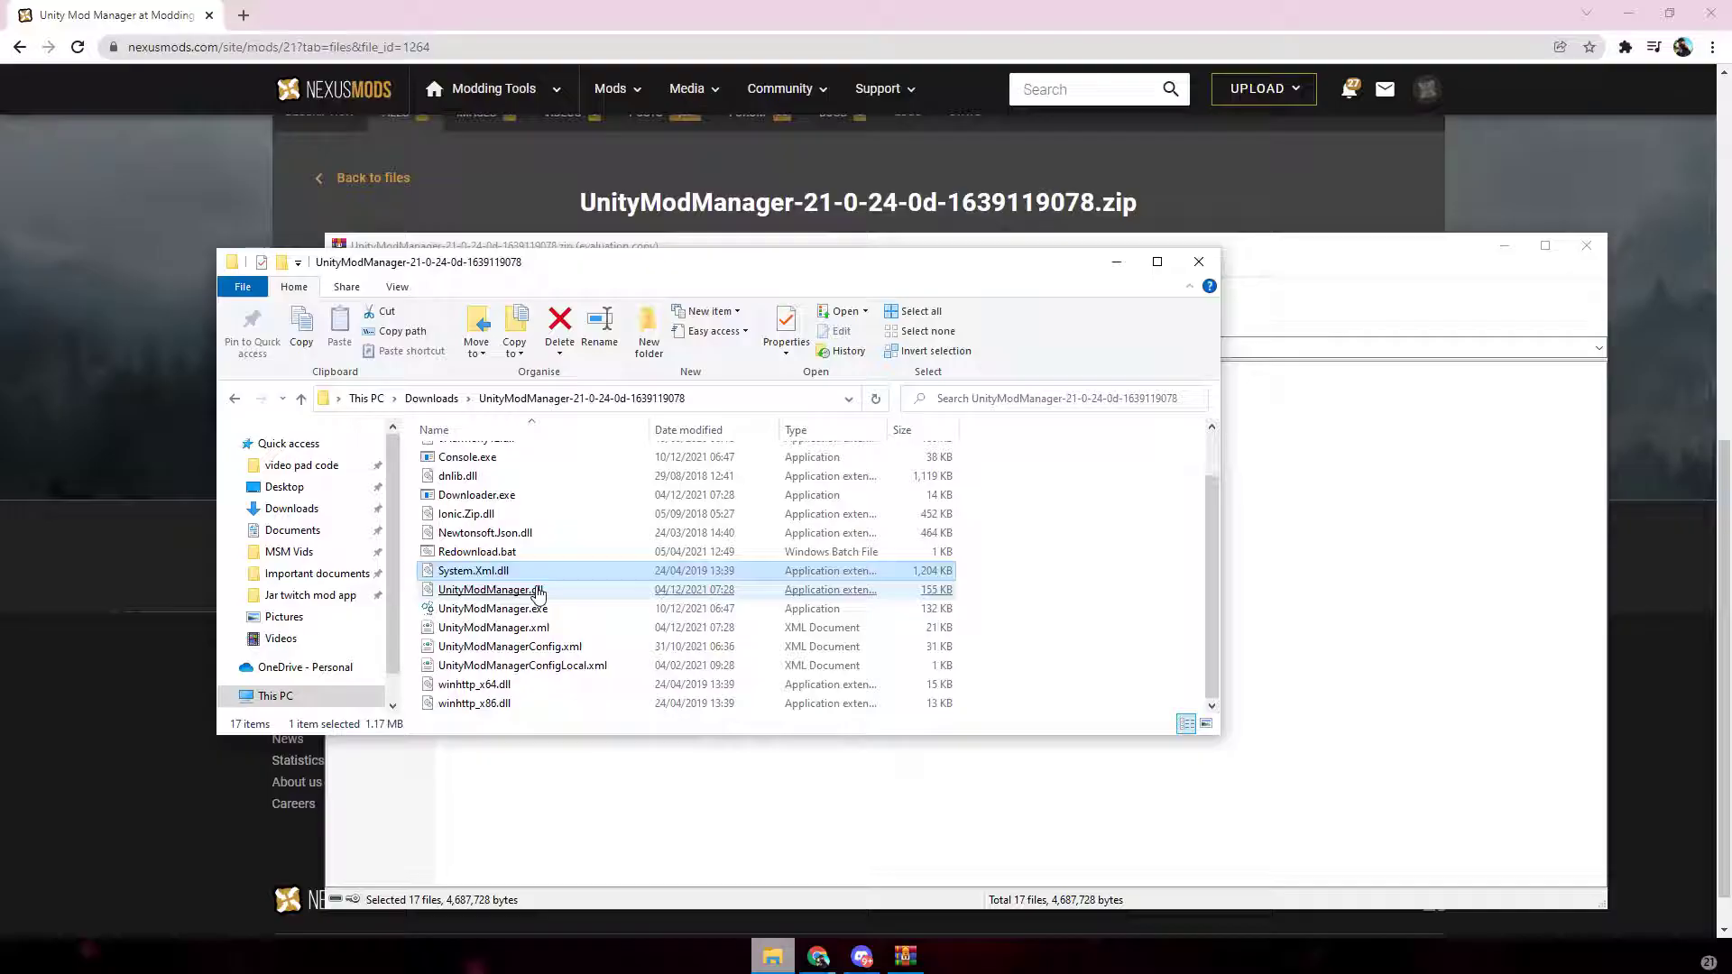
double_click(504, 619)
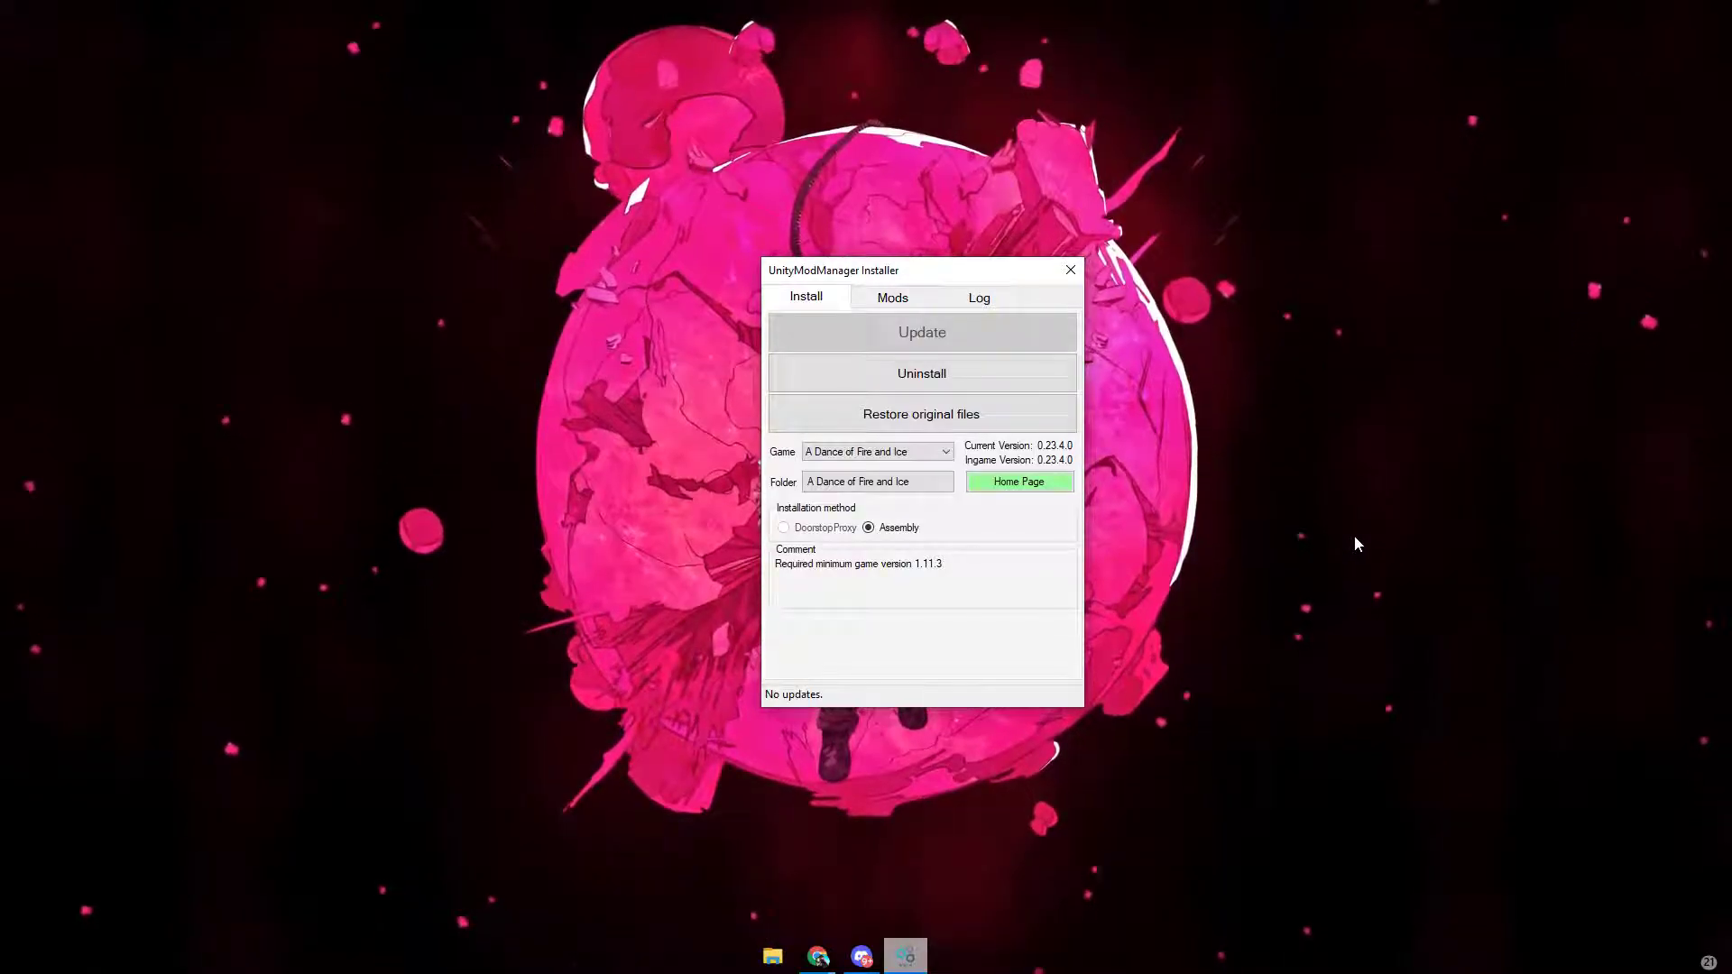
Step: Choose A Dance of Fire and Ice as the installer's game and set its folder to Steam\steamapps\common\A Dance of Fire and Ice
click(911, 454)
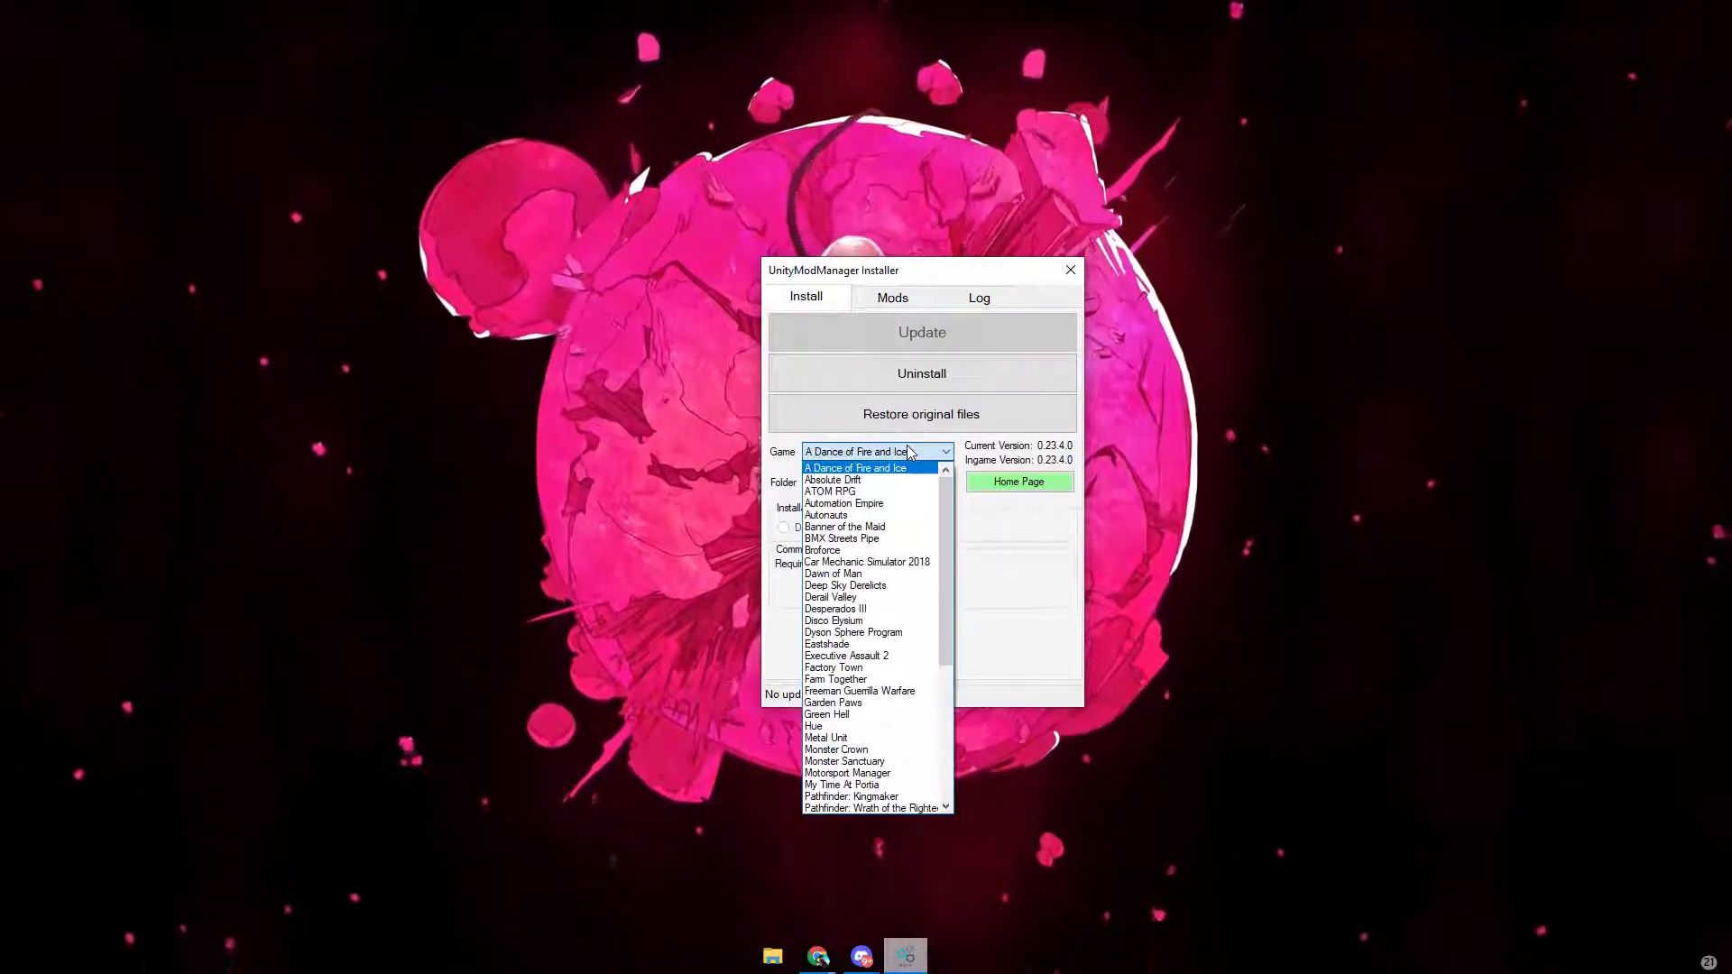
click(857, 469)
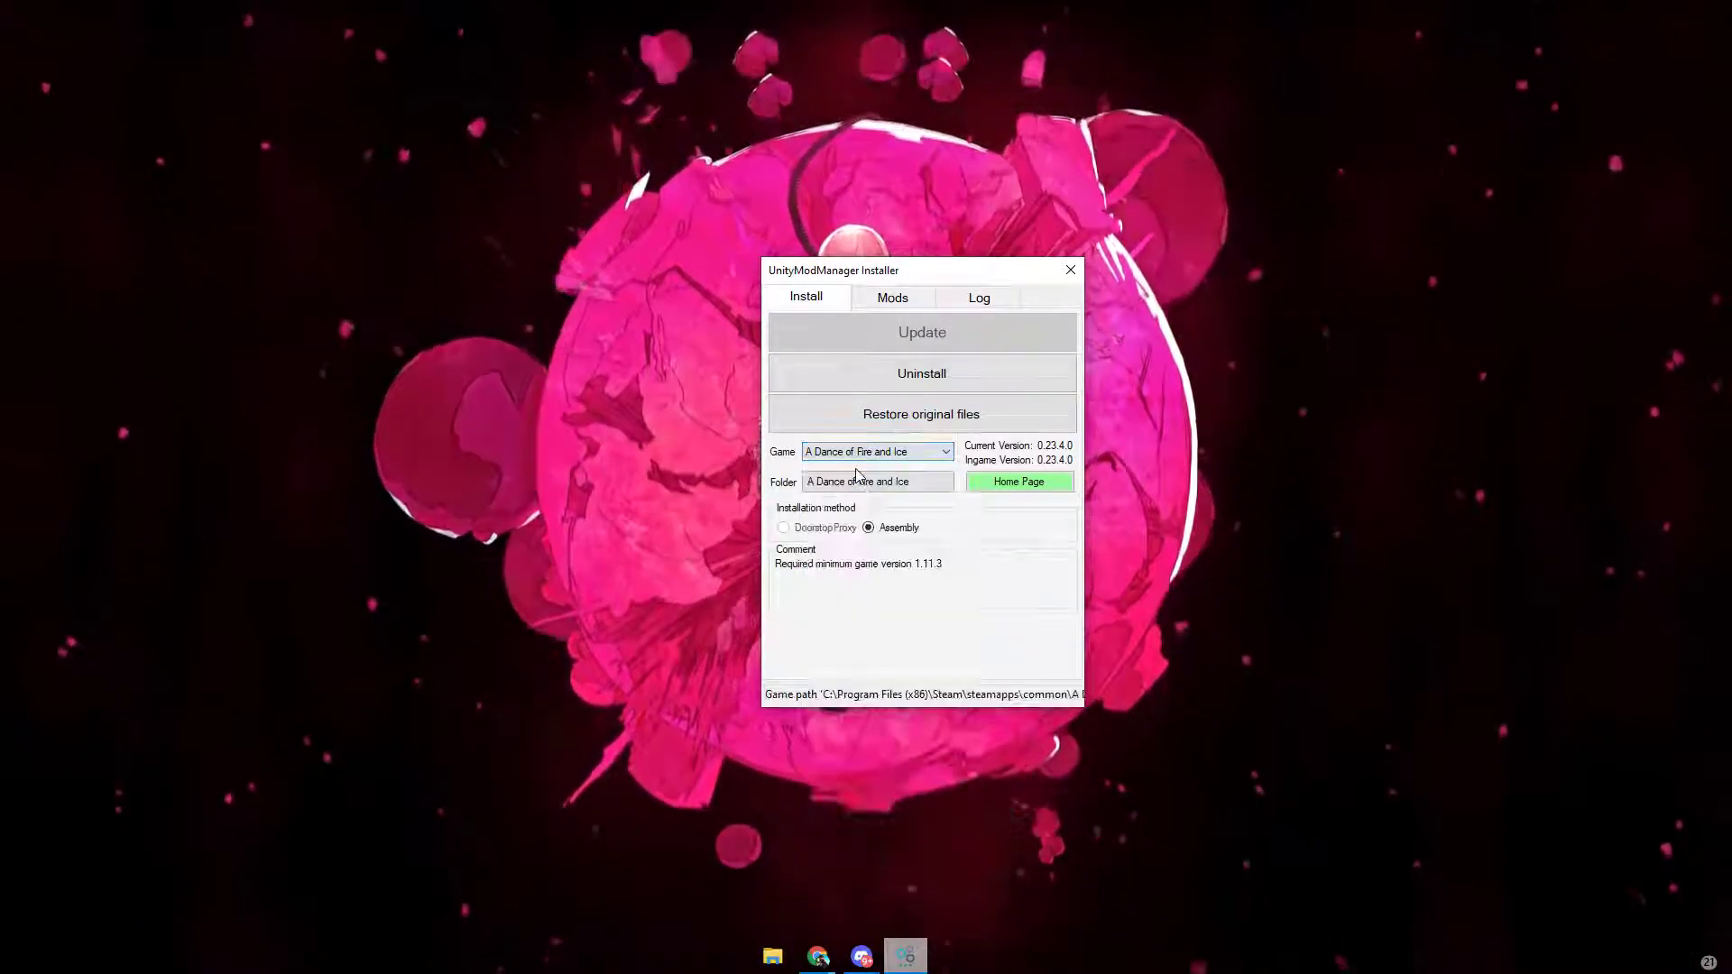
click(903, 487)
scroll(839, 469, down, 1)
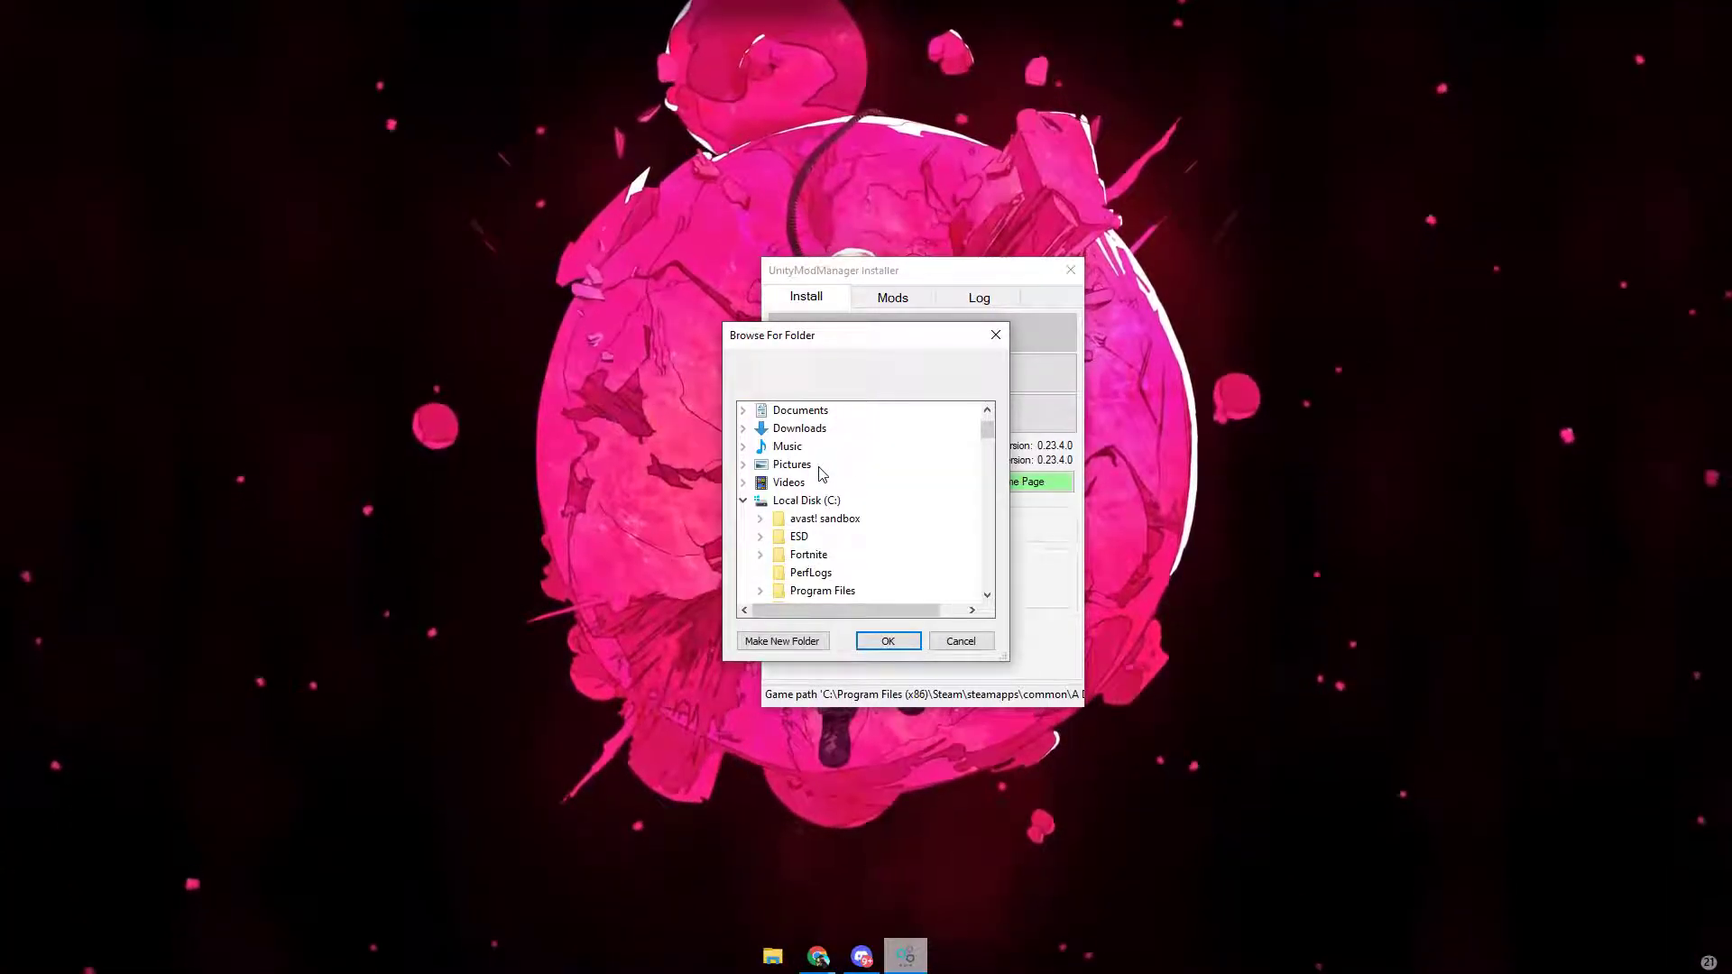
scroll(822, 474, down, 1)
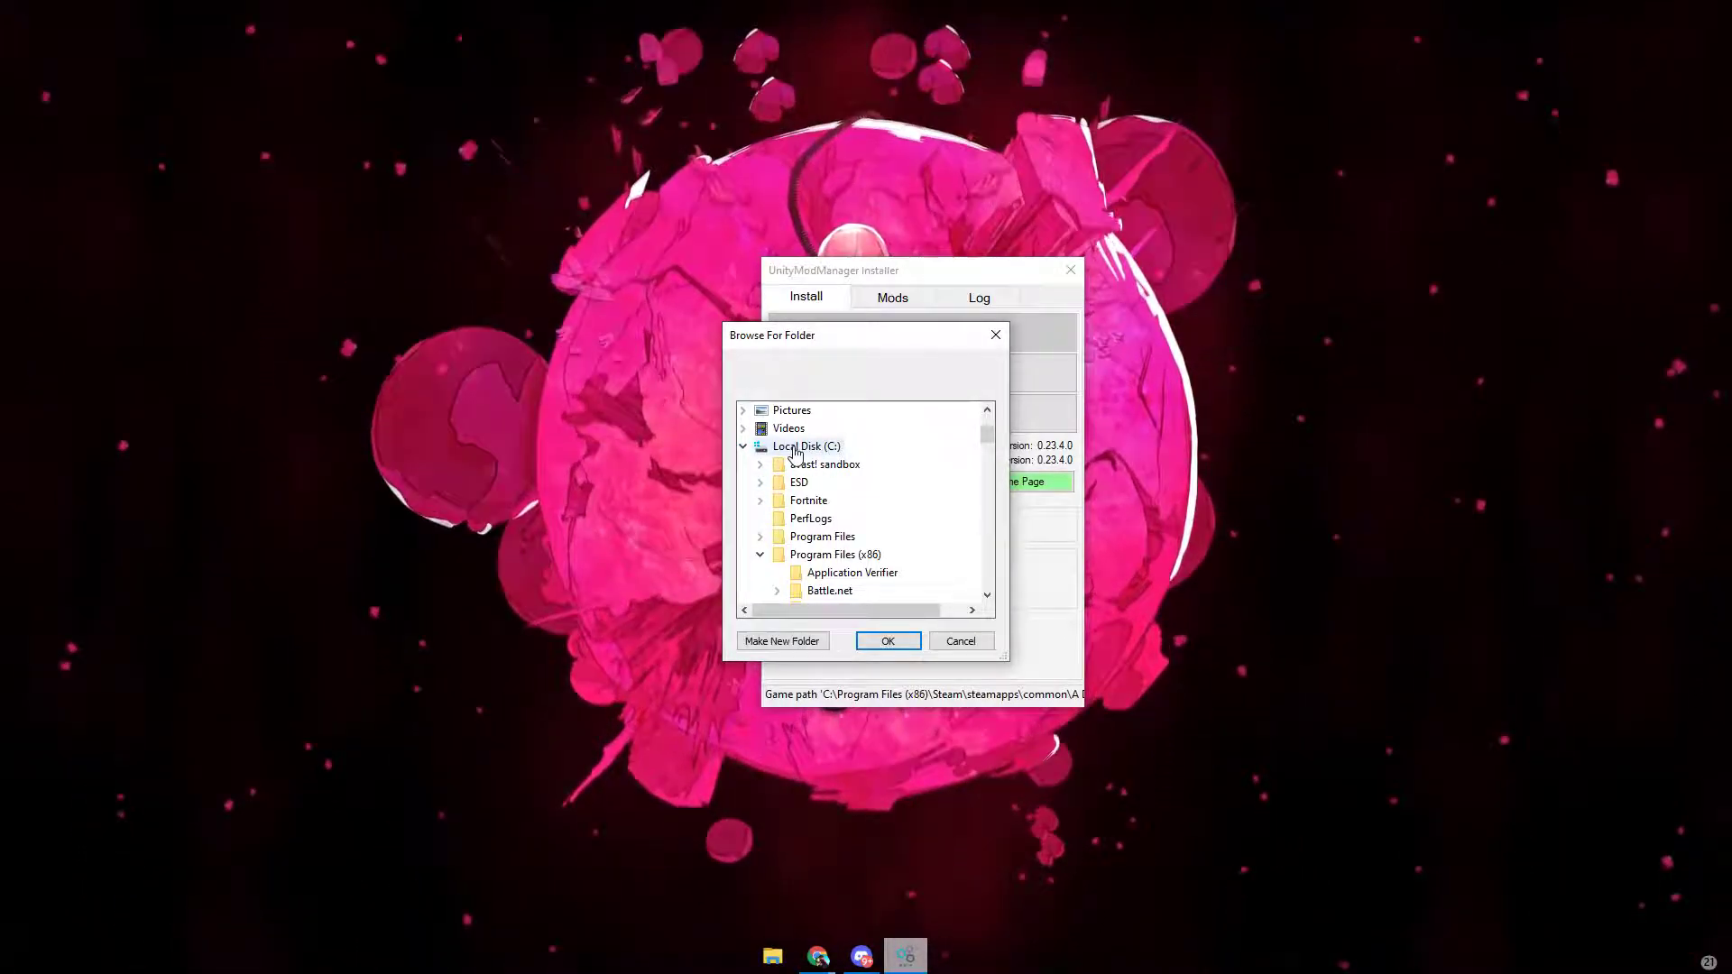
scroll(811, 453, down, 1)
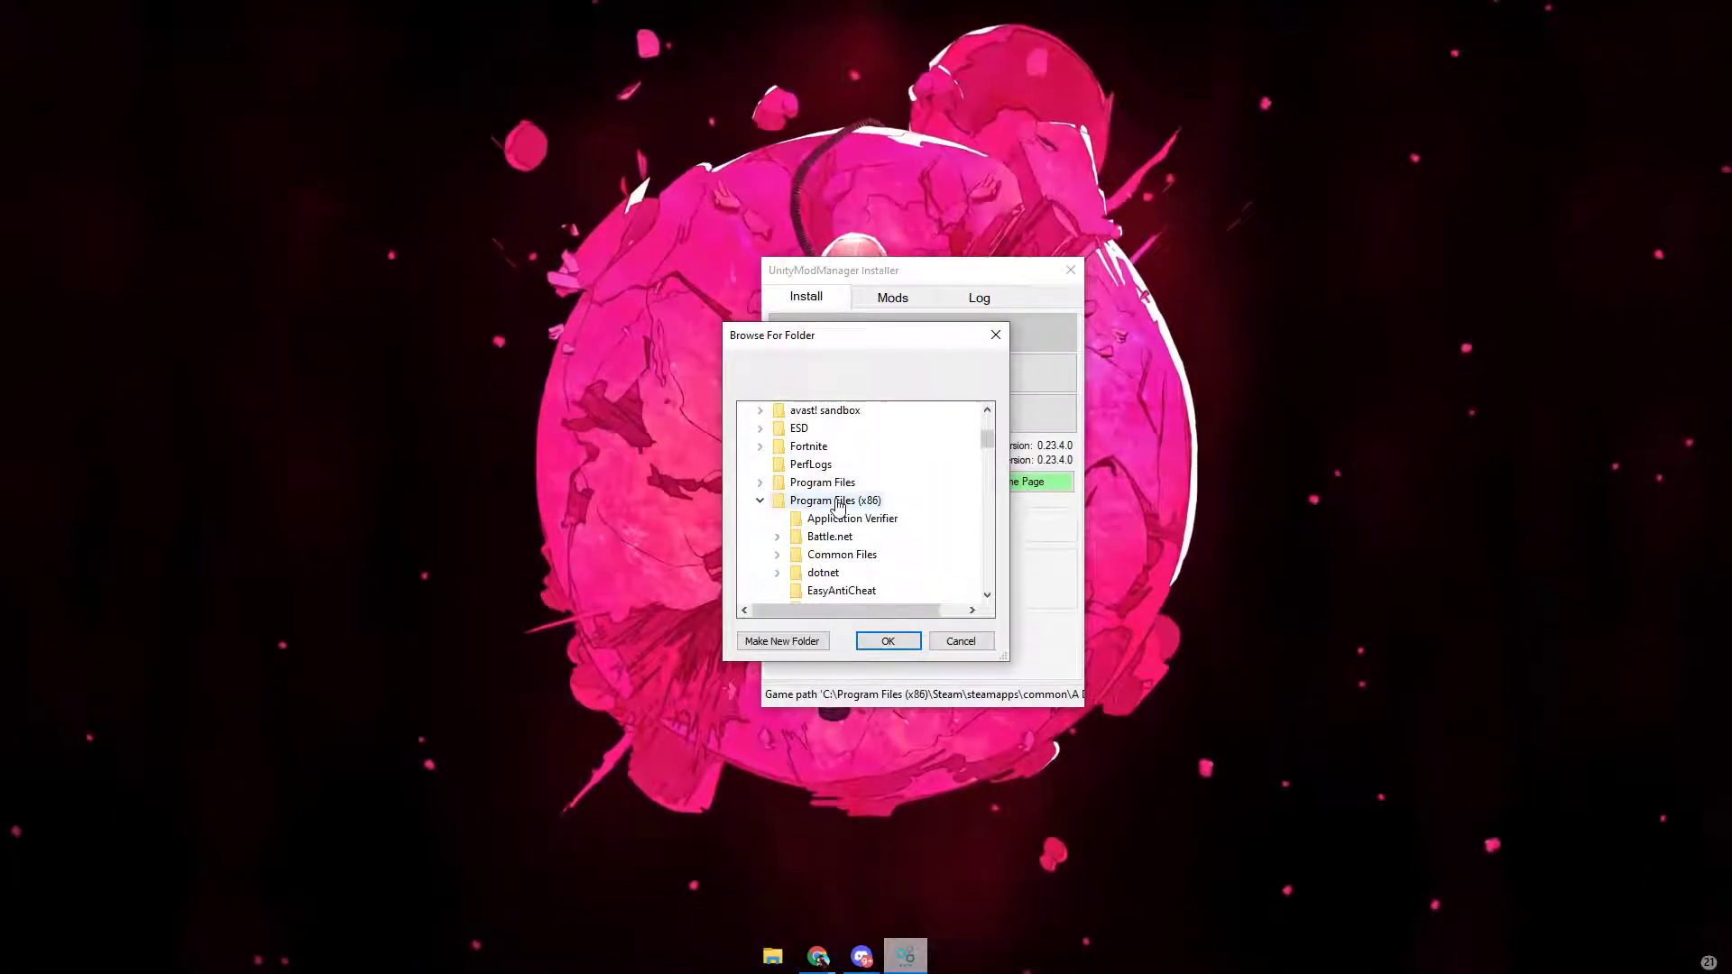
scroll(846, 505, down, 8)
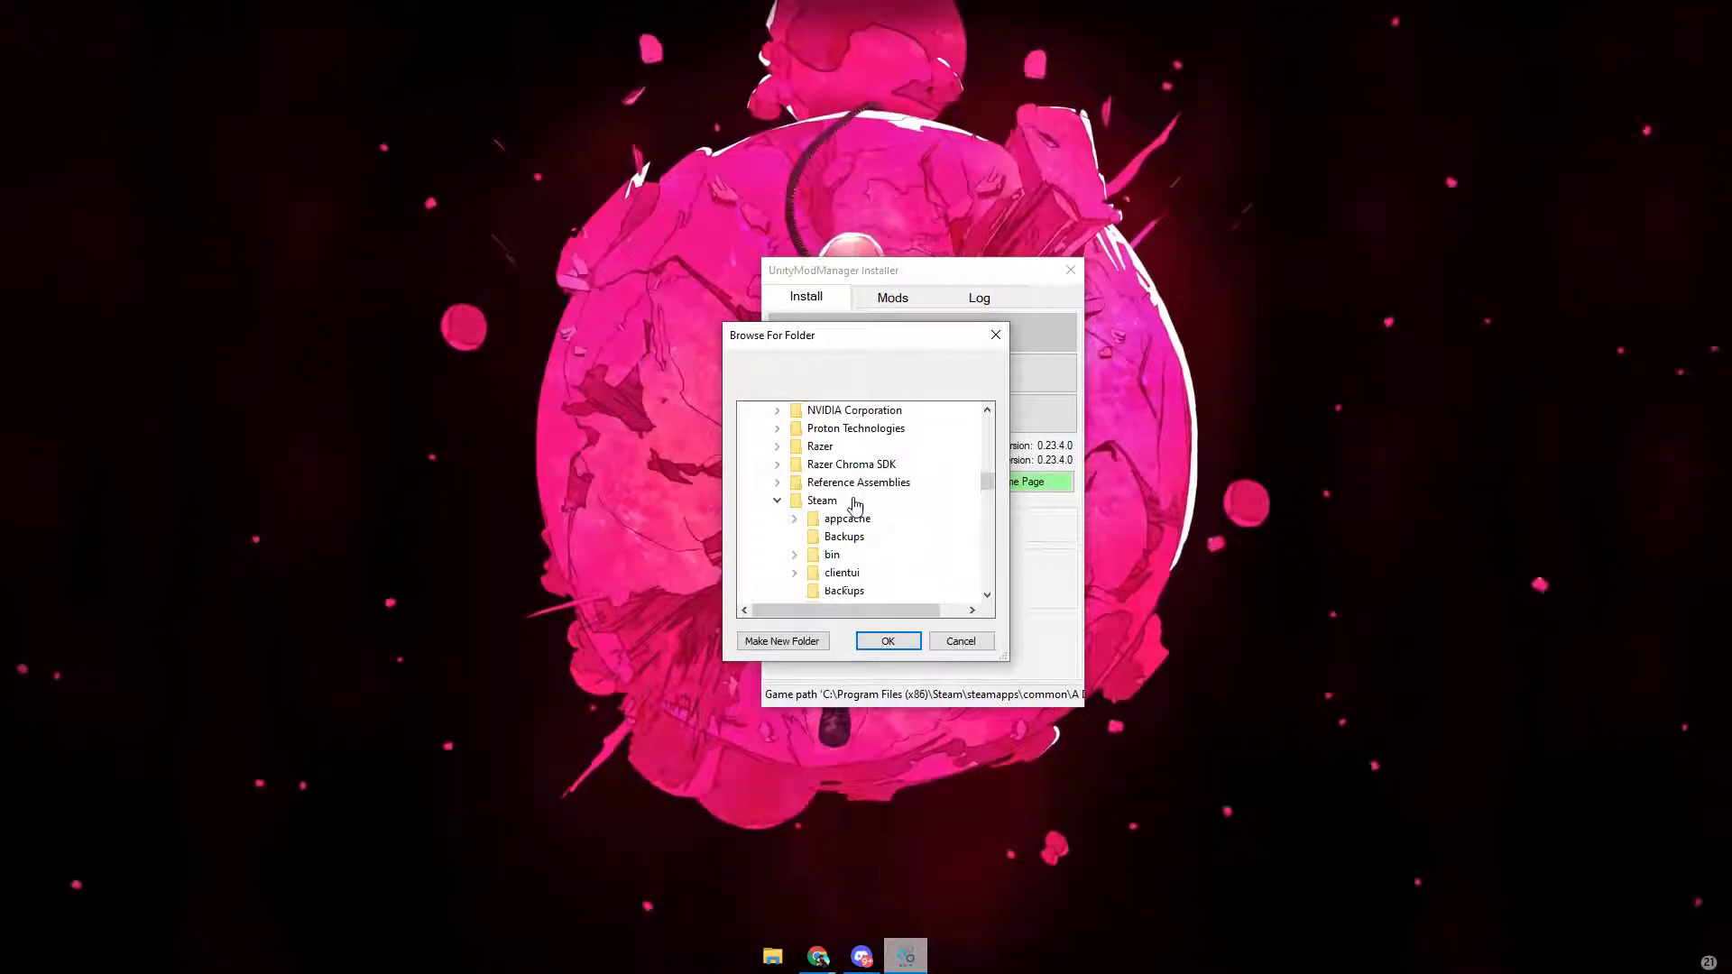
scroll(848, 500, down, 6)
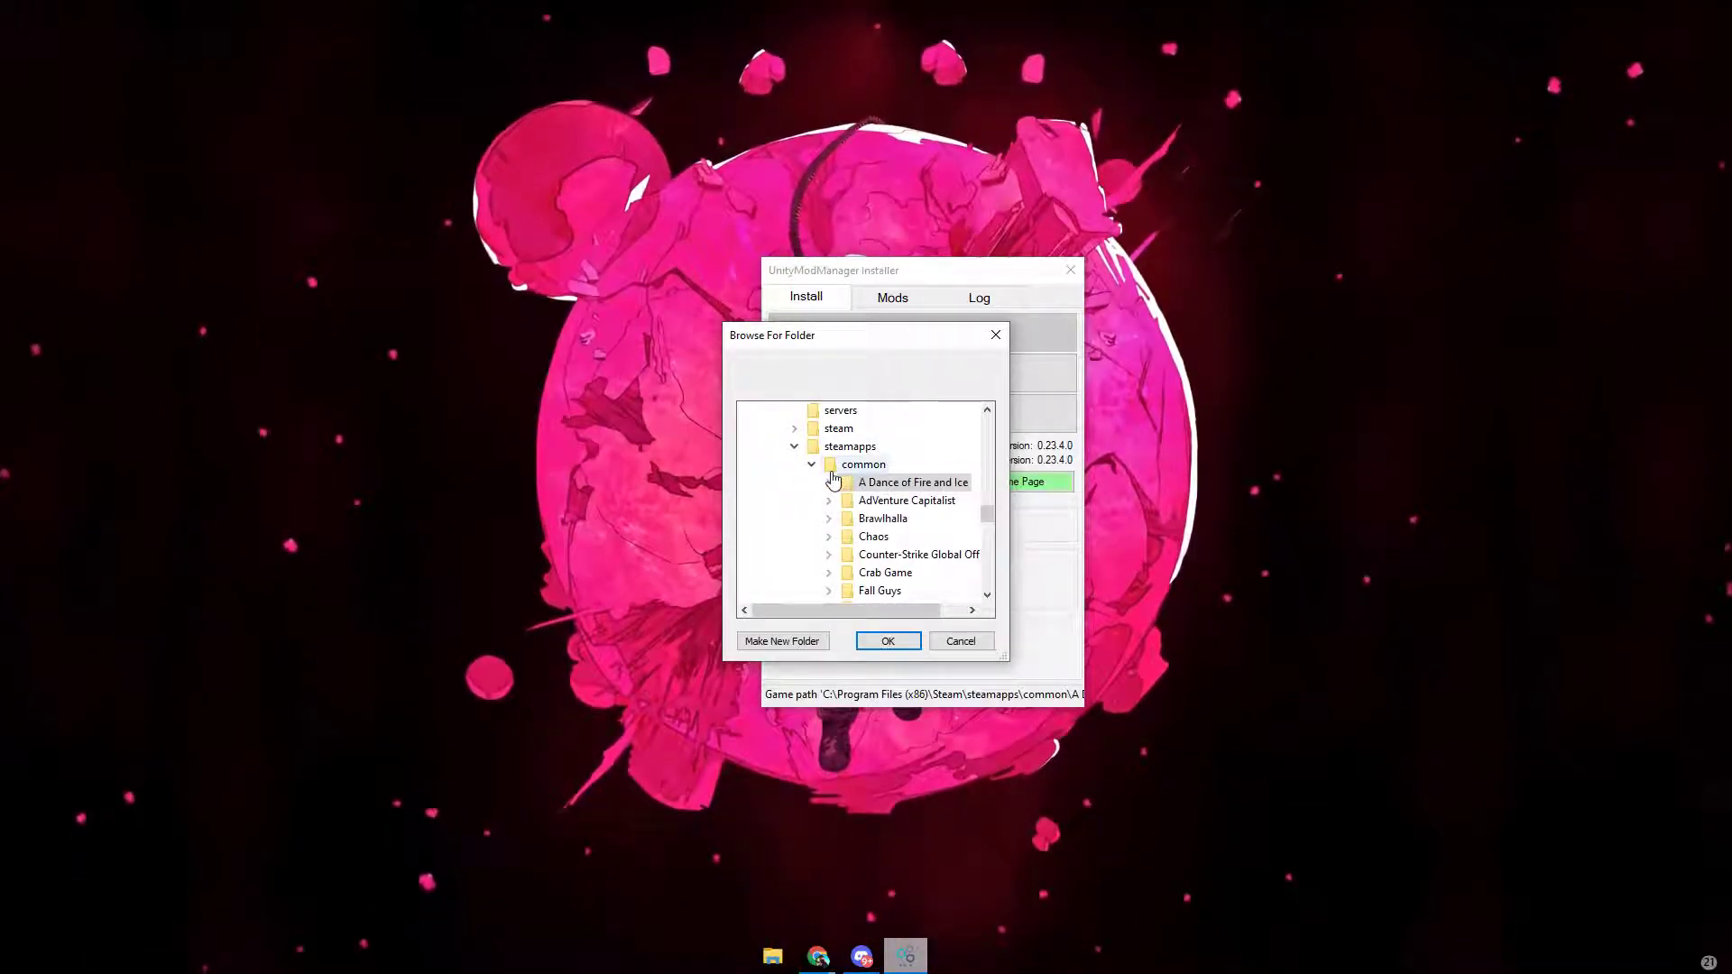
click(920, 483)
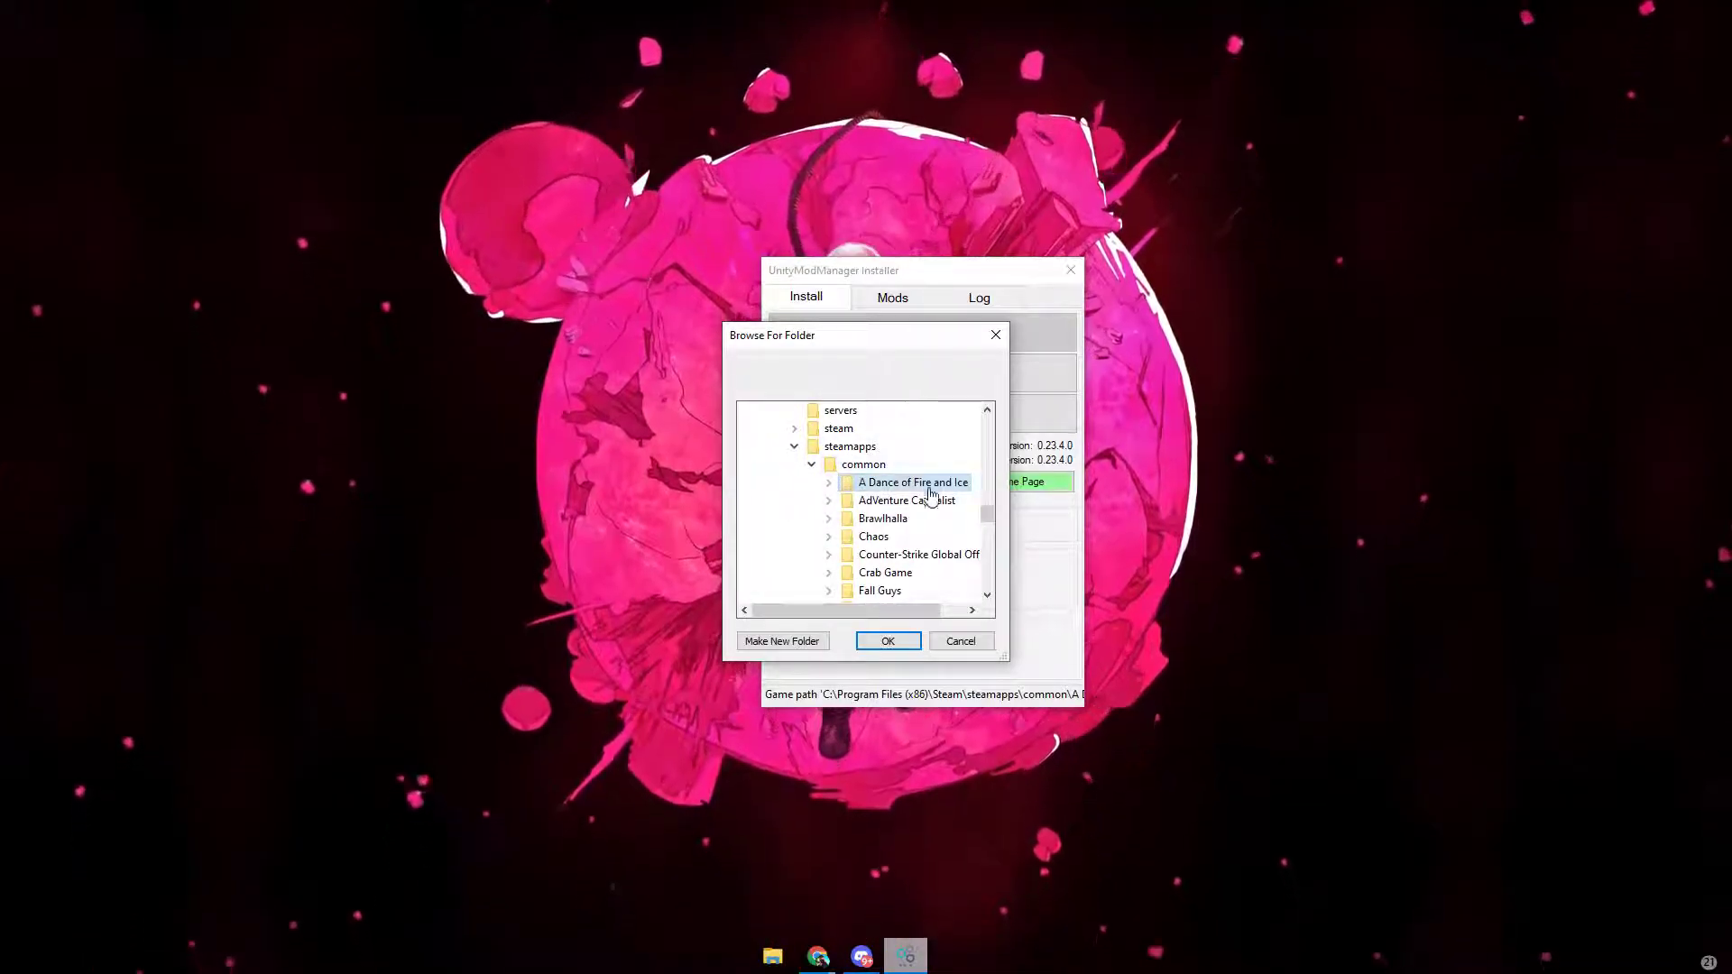
click(888, 642)
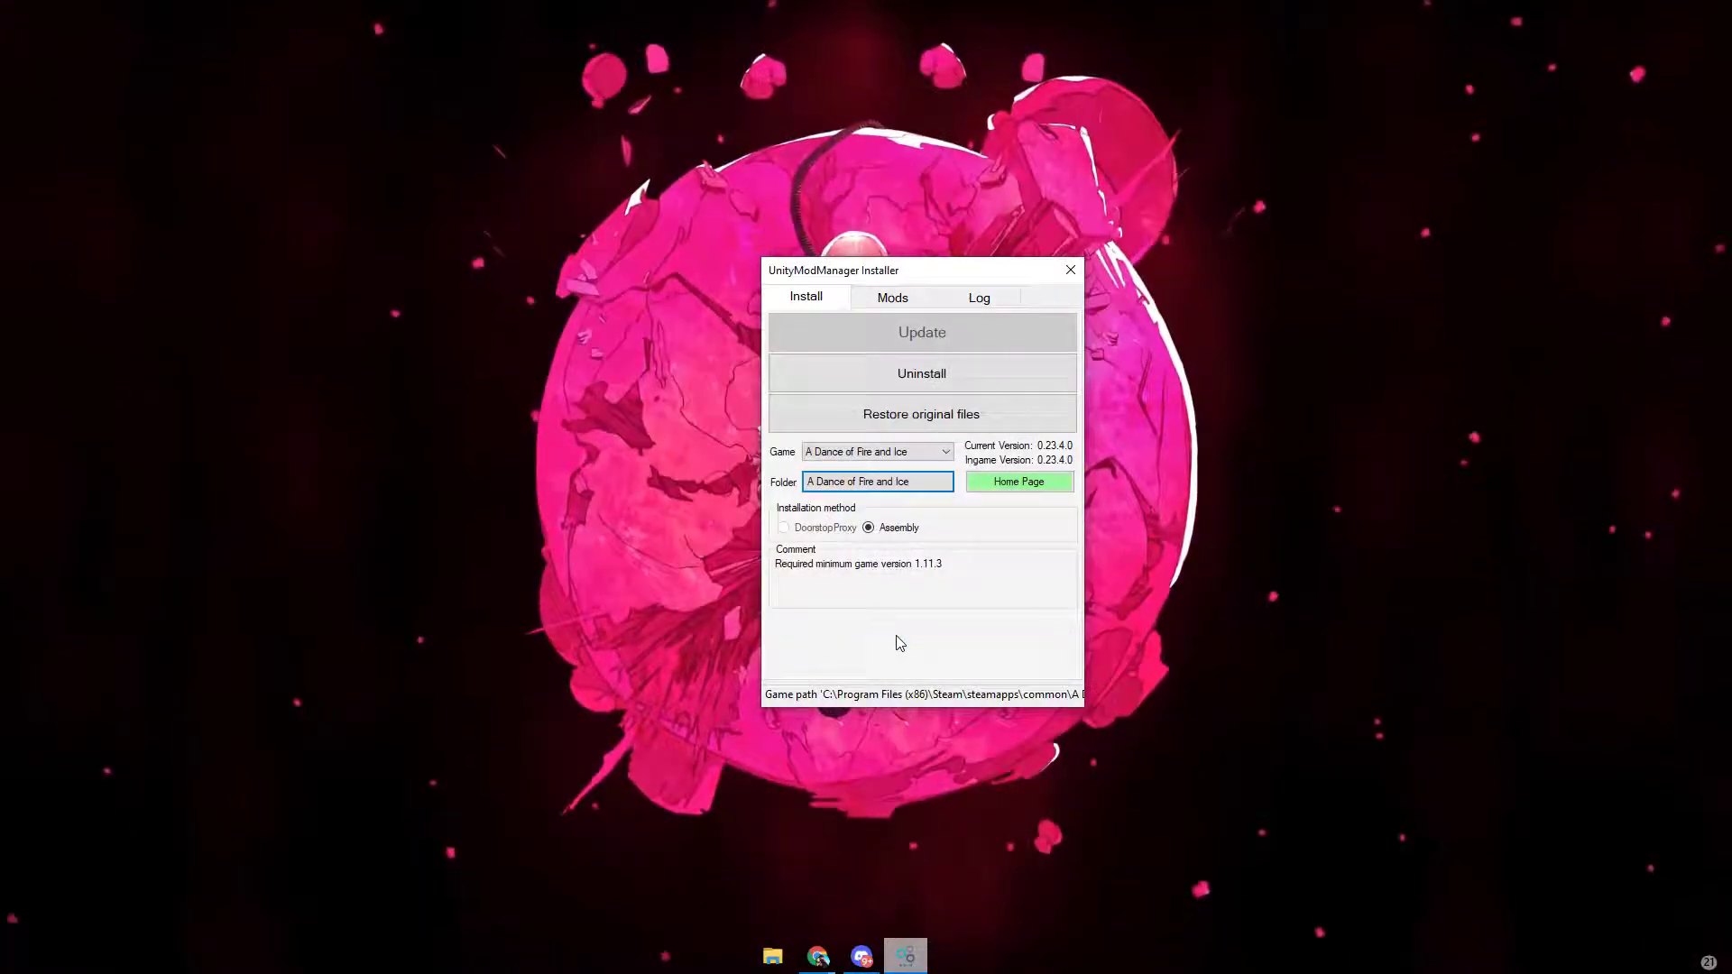
click(920, 306)
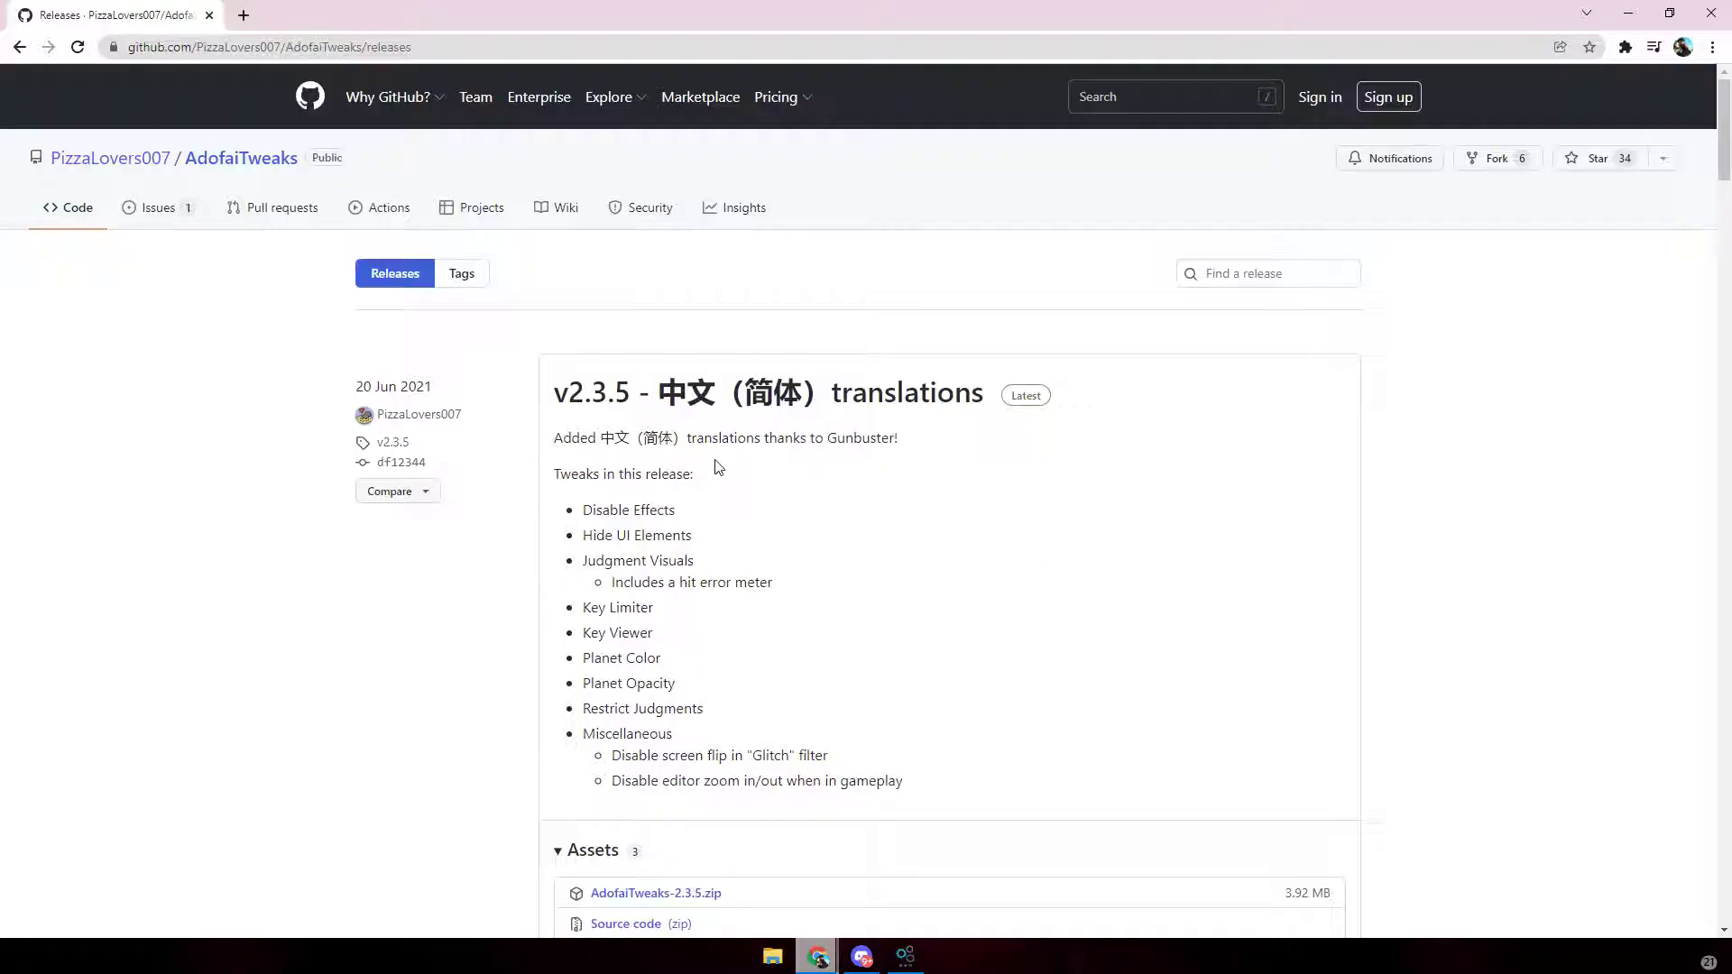
Step: Look through the AdofaiTweaks releases on GitHub and download AdofaiTweaks-2.3.5.zip from the v2.3.5 assets
scroll(772, 815, down, 2)
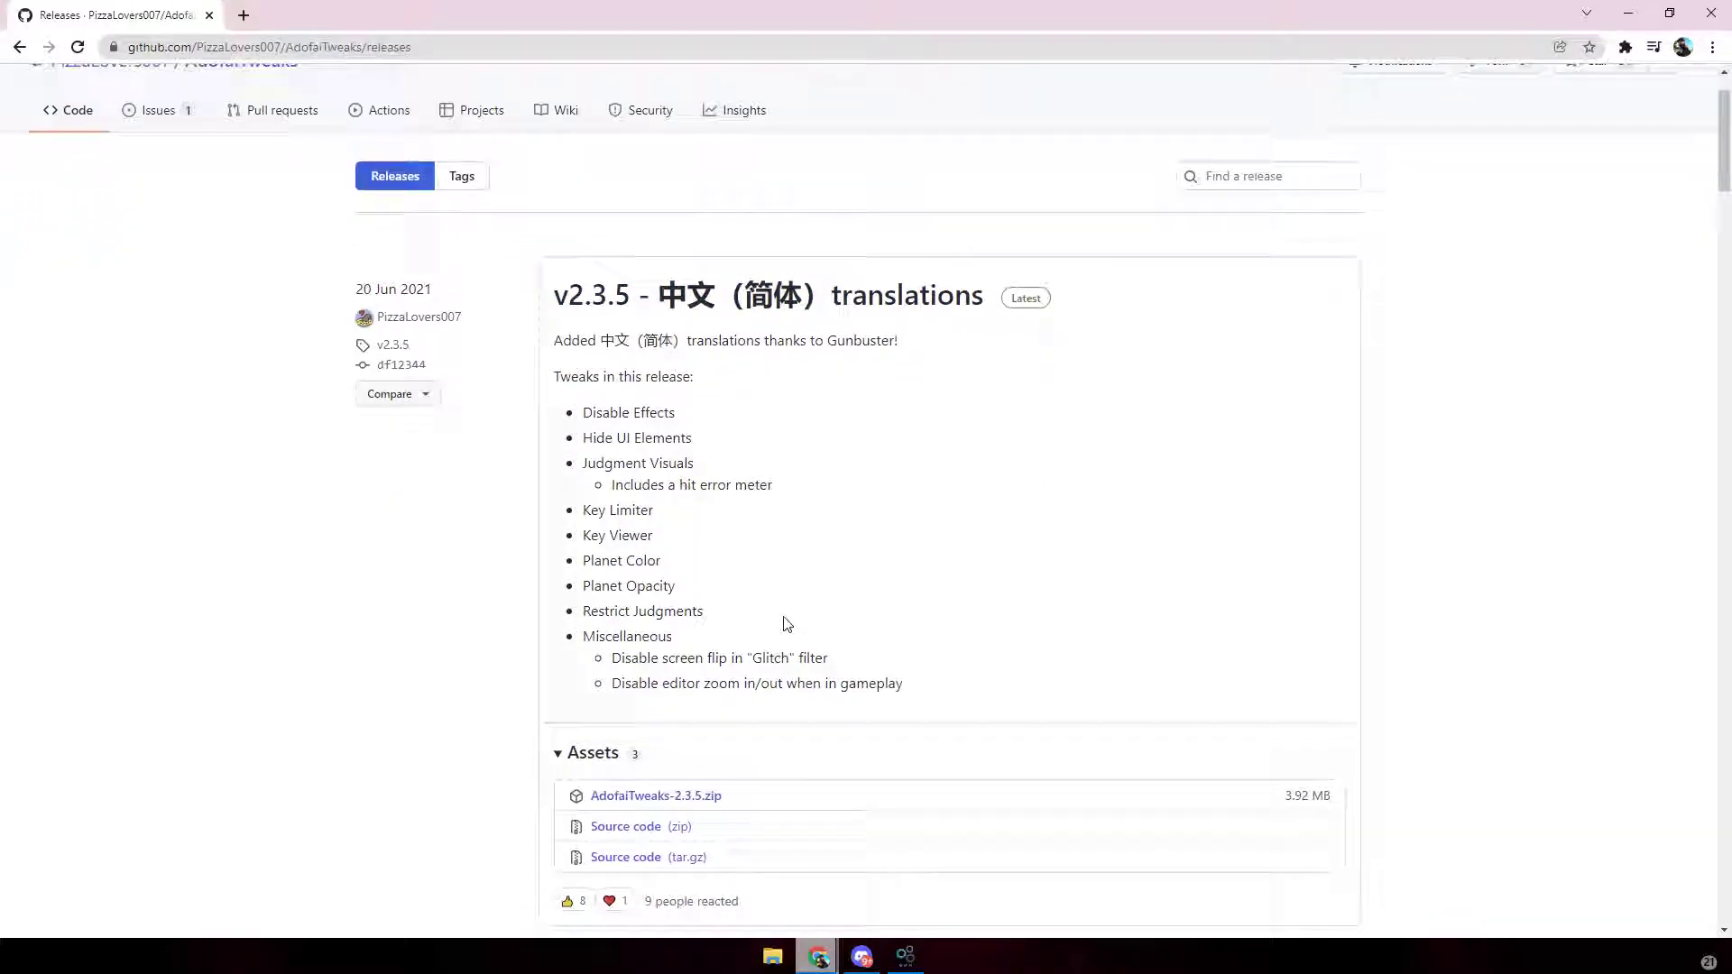
scroll(797, 523, down, 2)
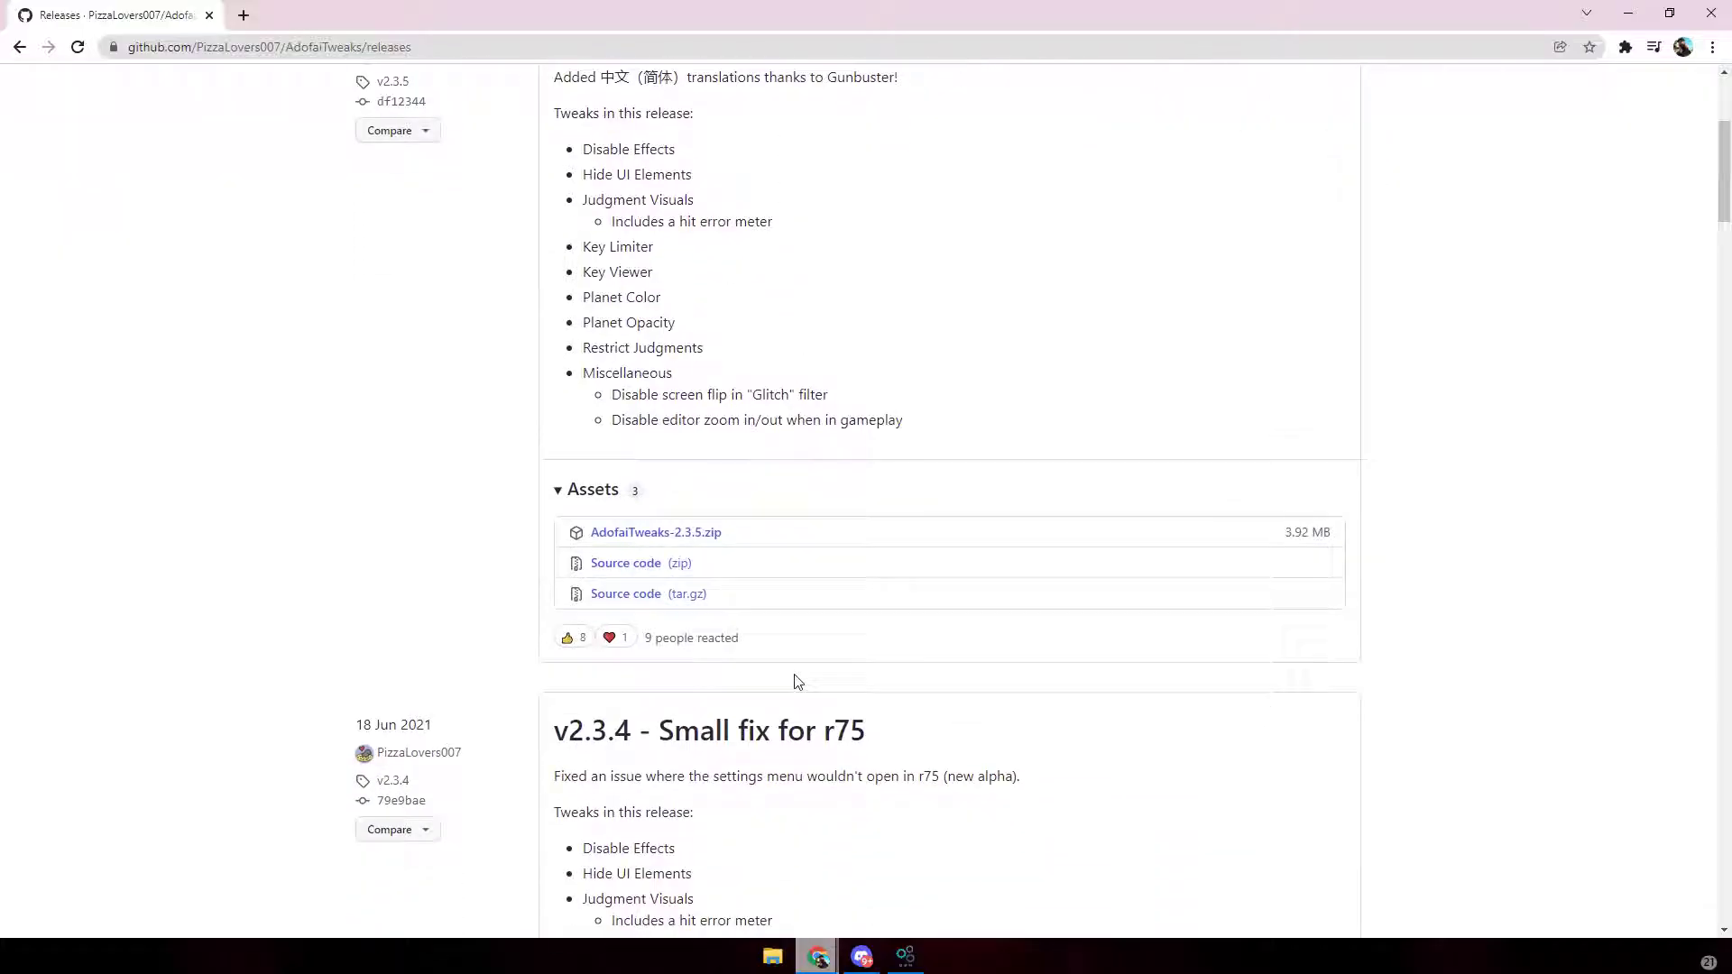
scroll(591, 780, down, 4)
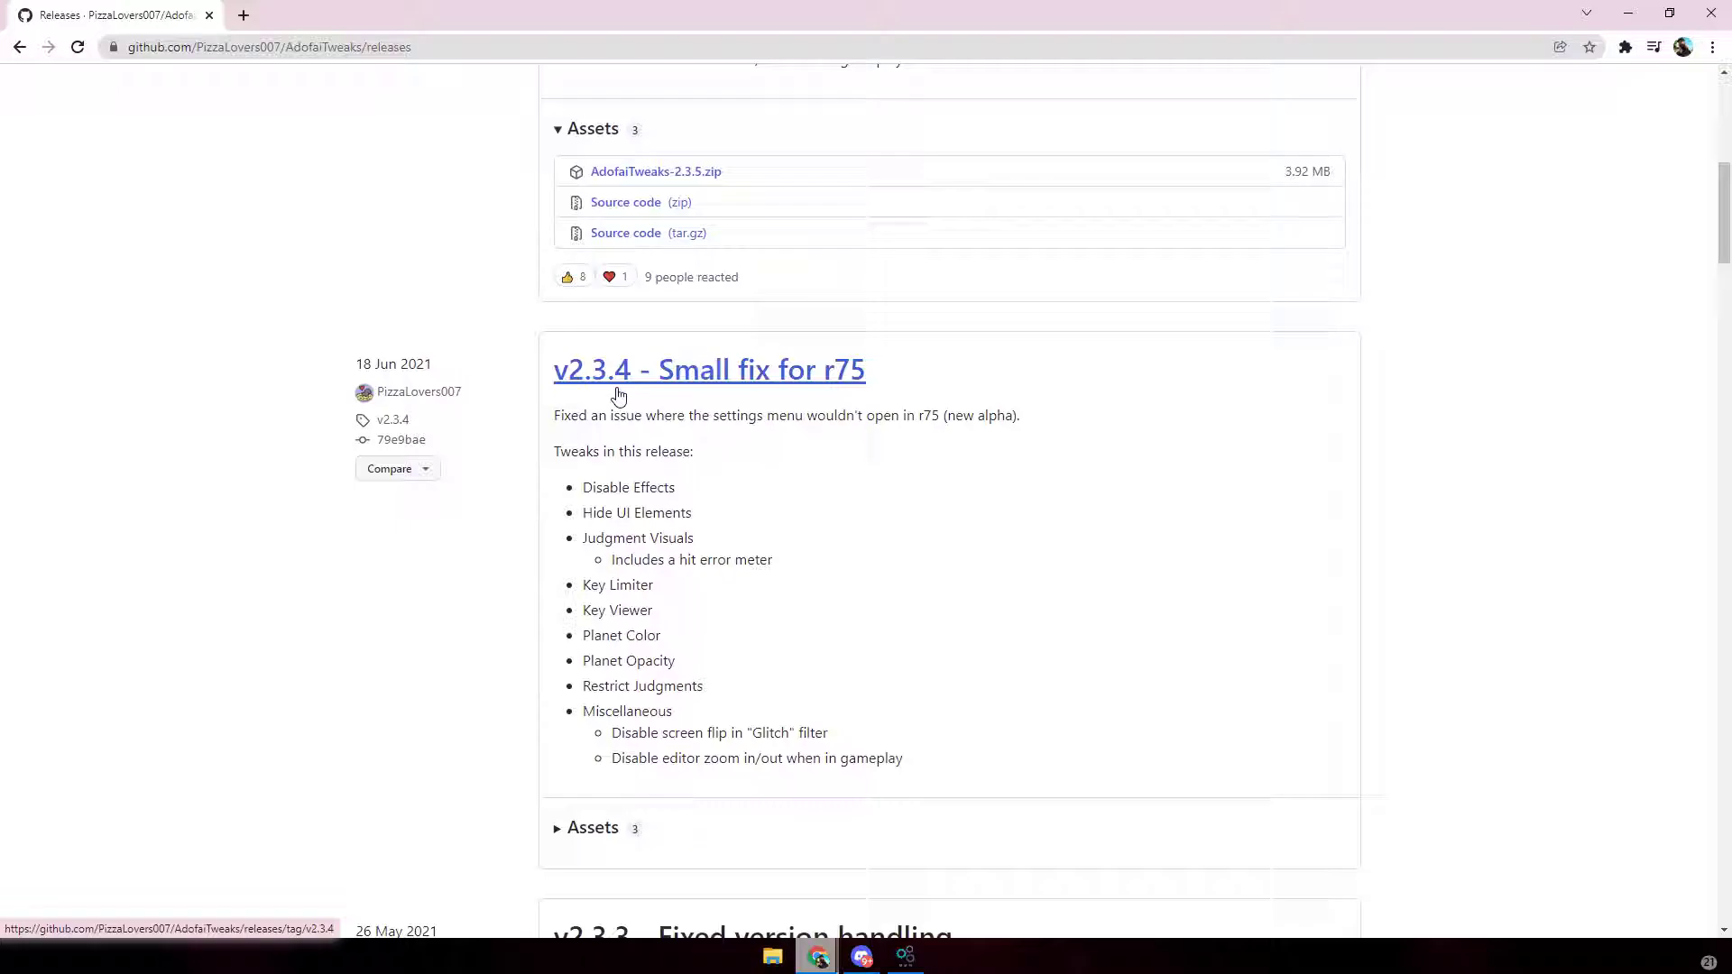
scroll(619, 396, up, 8)
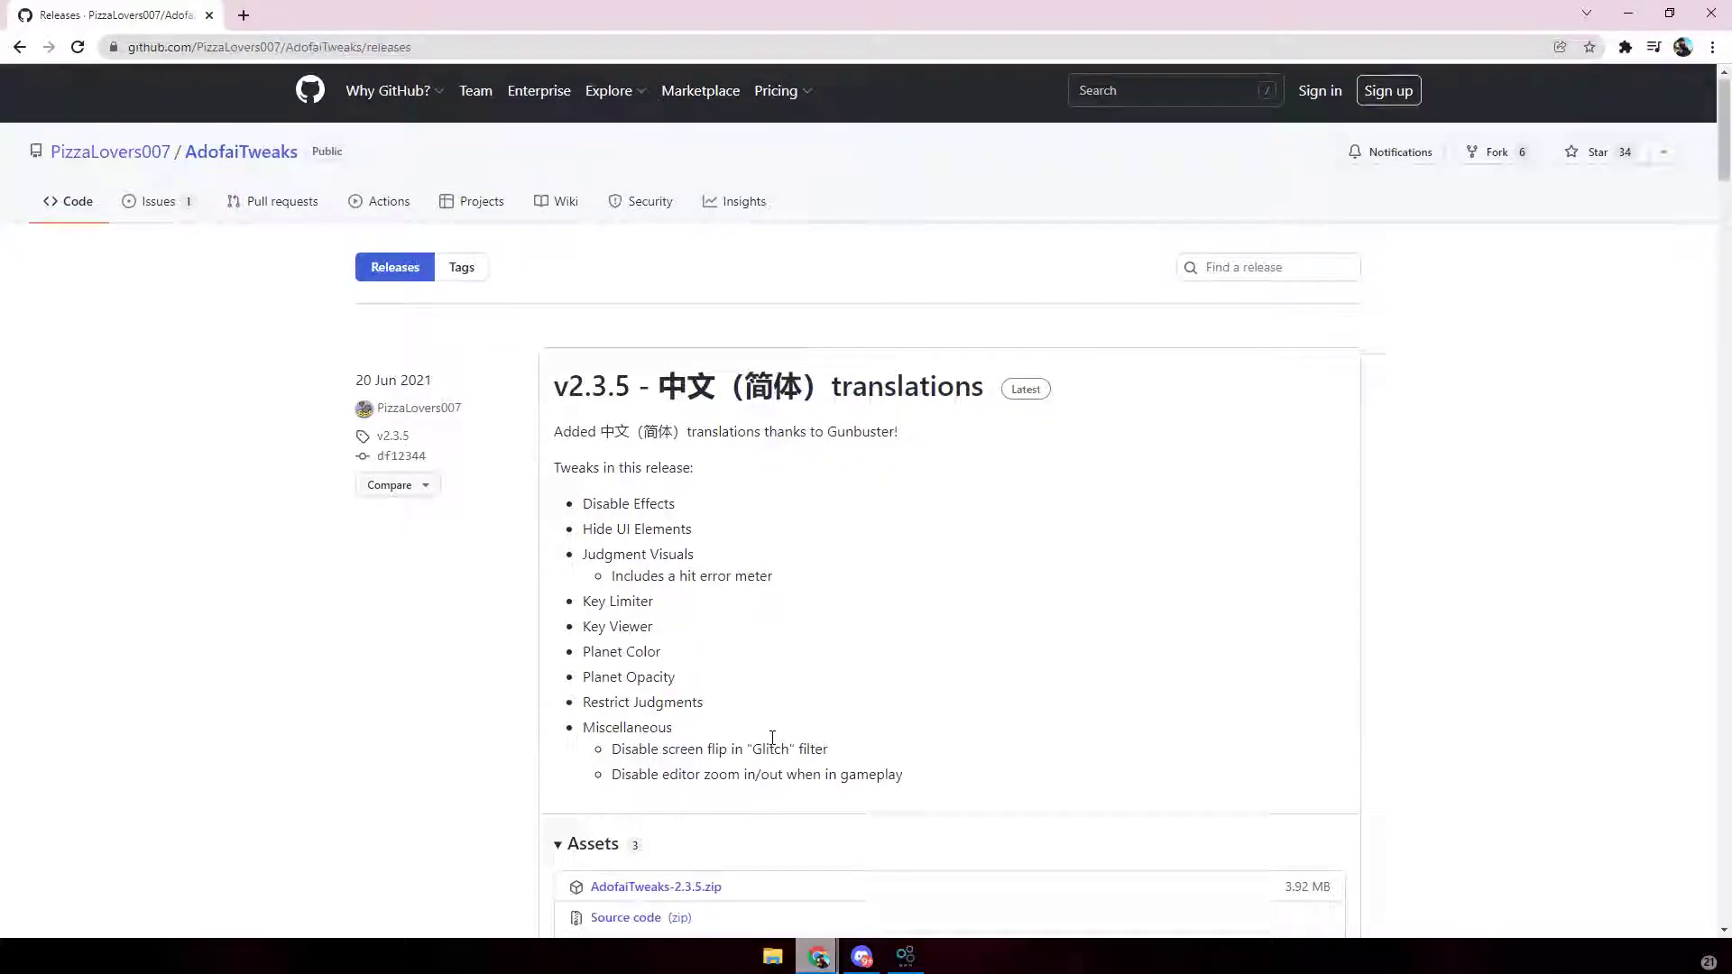
scroll(637, 668, down, 2)
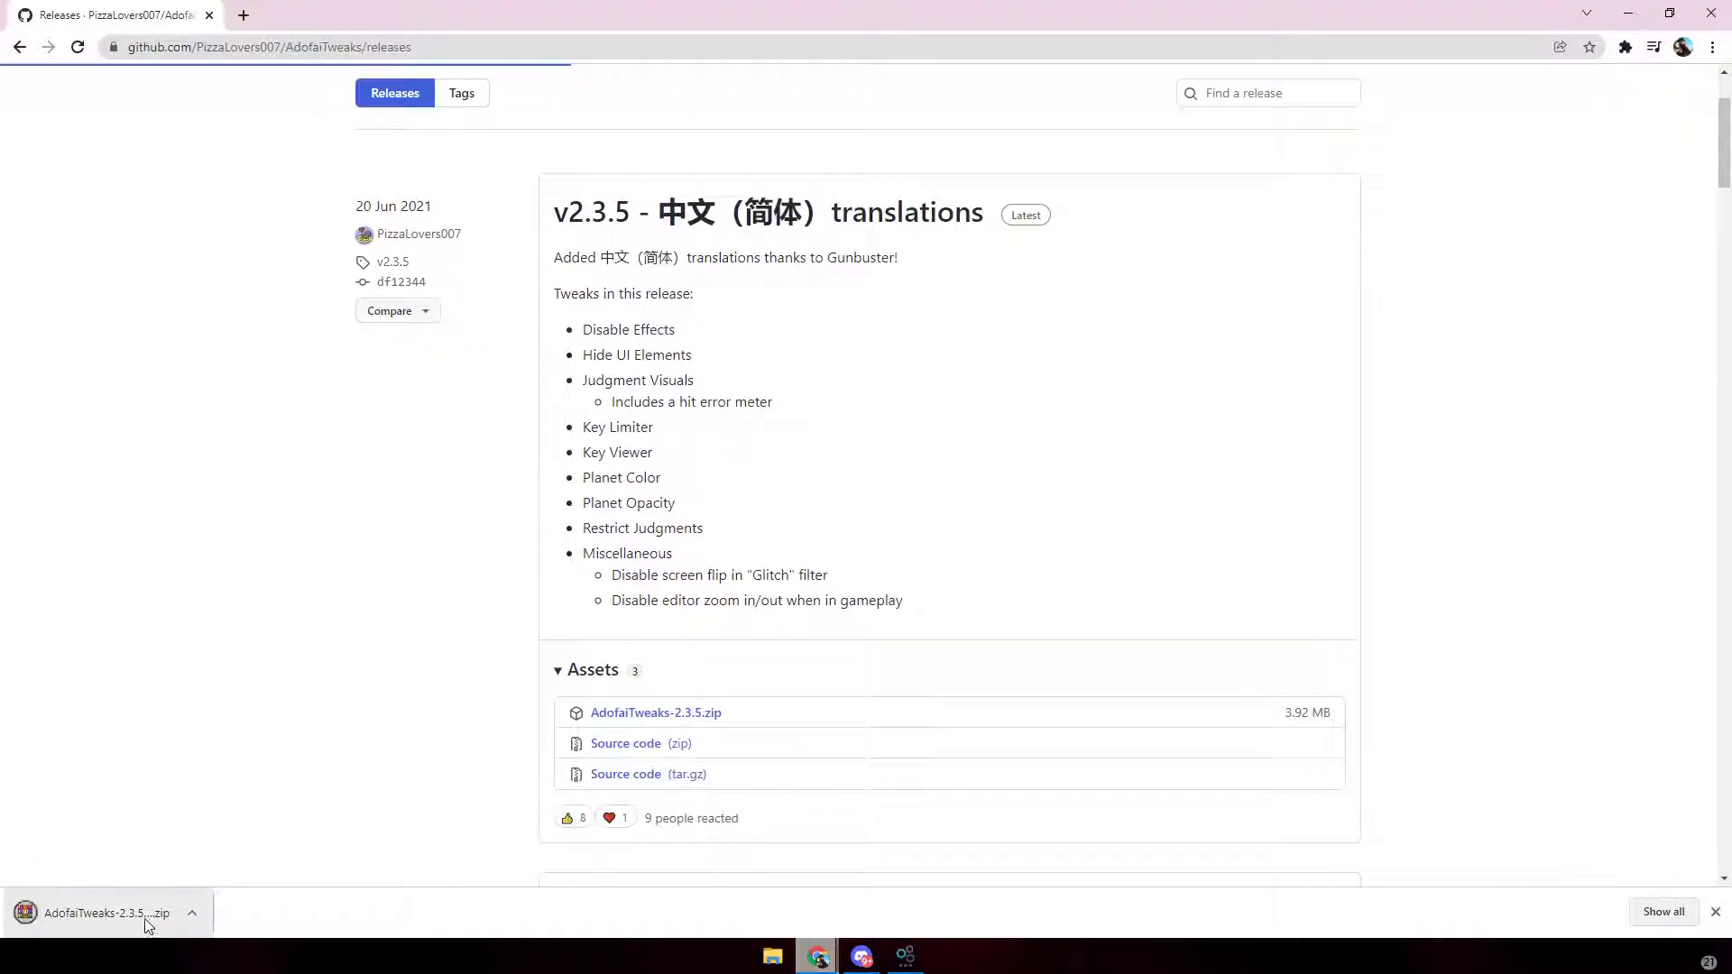
Step: Open the downloaded AdofaiTweaks archive, extract all files of its AdofaiTweaks folder to Downloads\AdofaiTweaks-2.3.5 (1), and close the archive
click(144, 919)
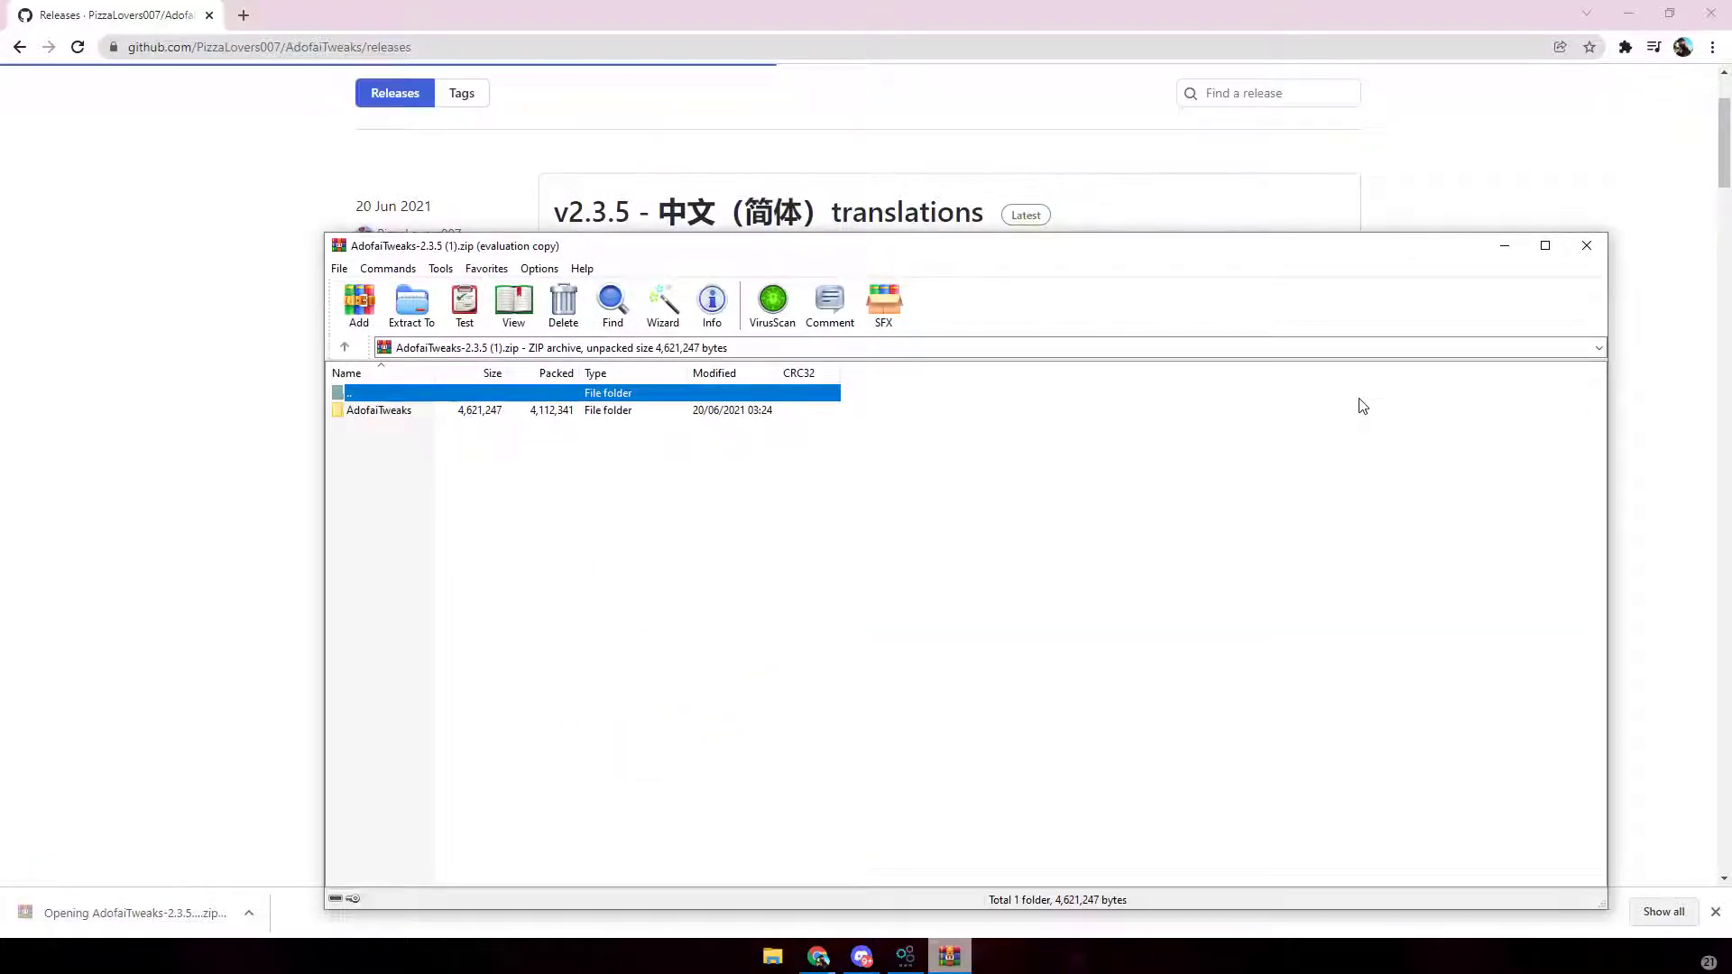
click(1101, 511)
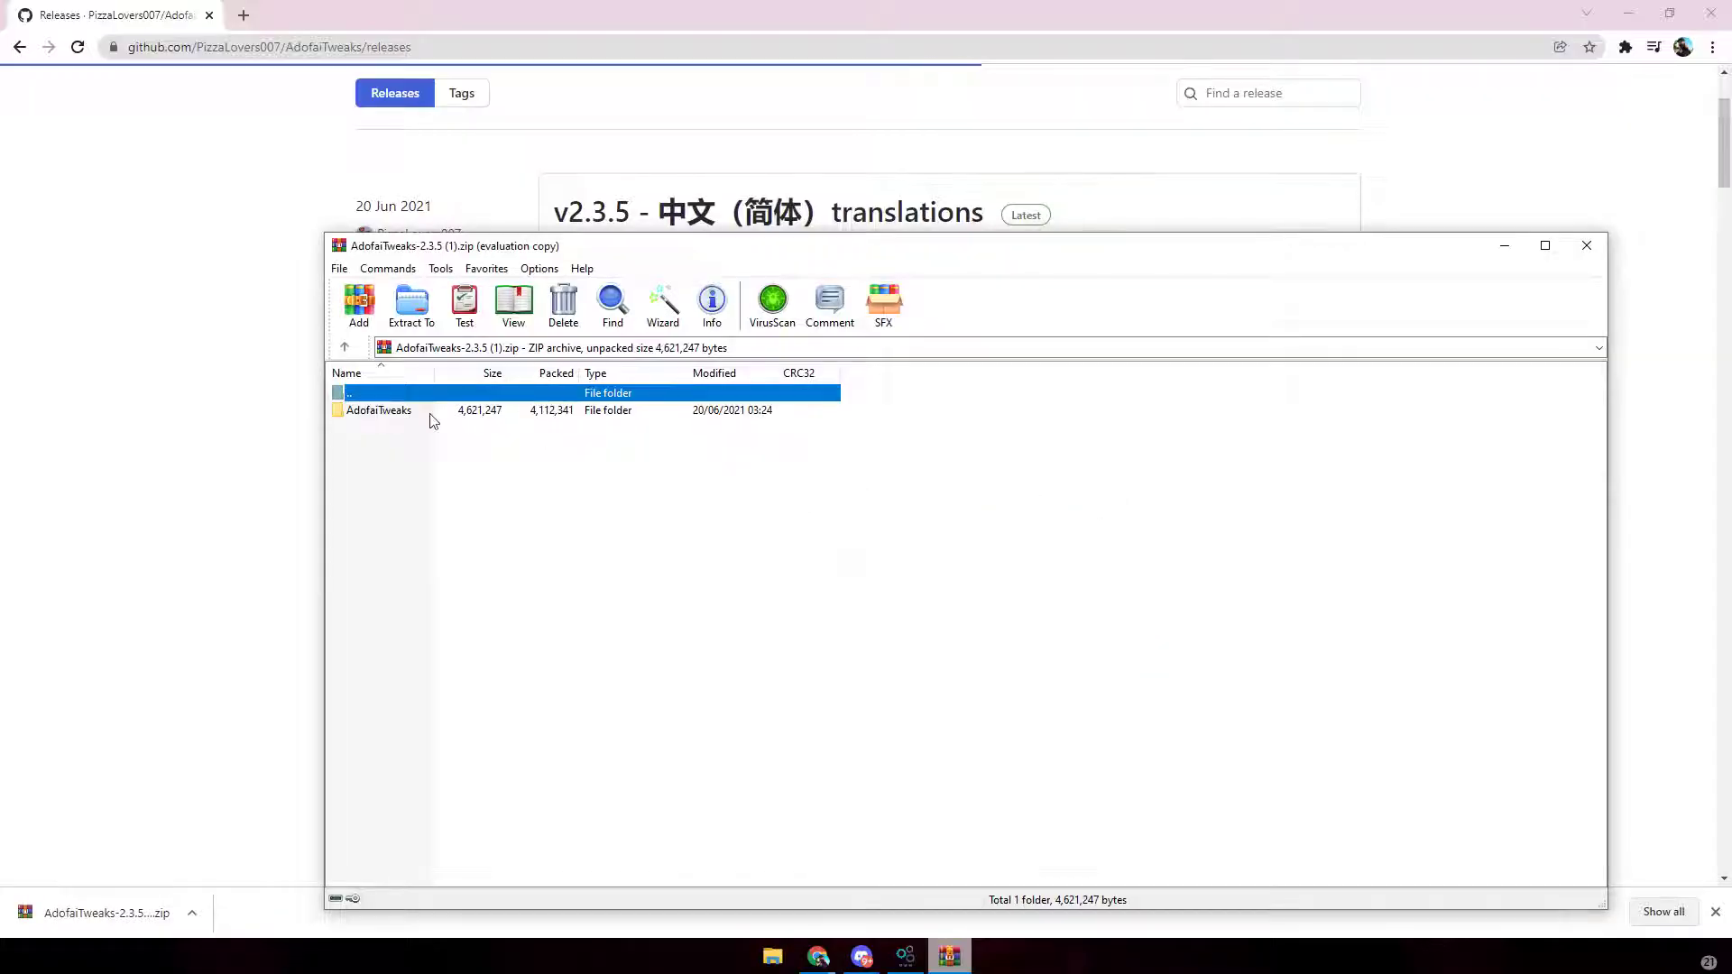
click(432, 414)
double_click(431, 417)
drag(413, 585, 535, 412)
right_click(467, 476)
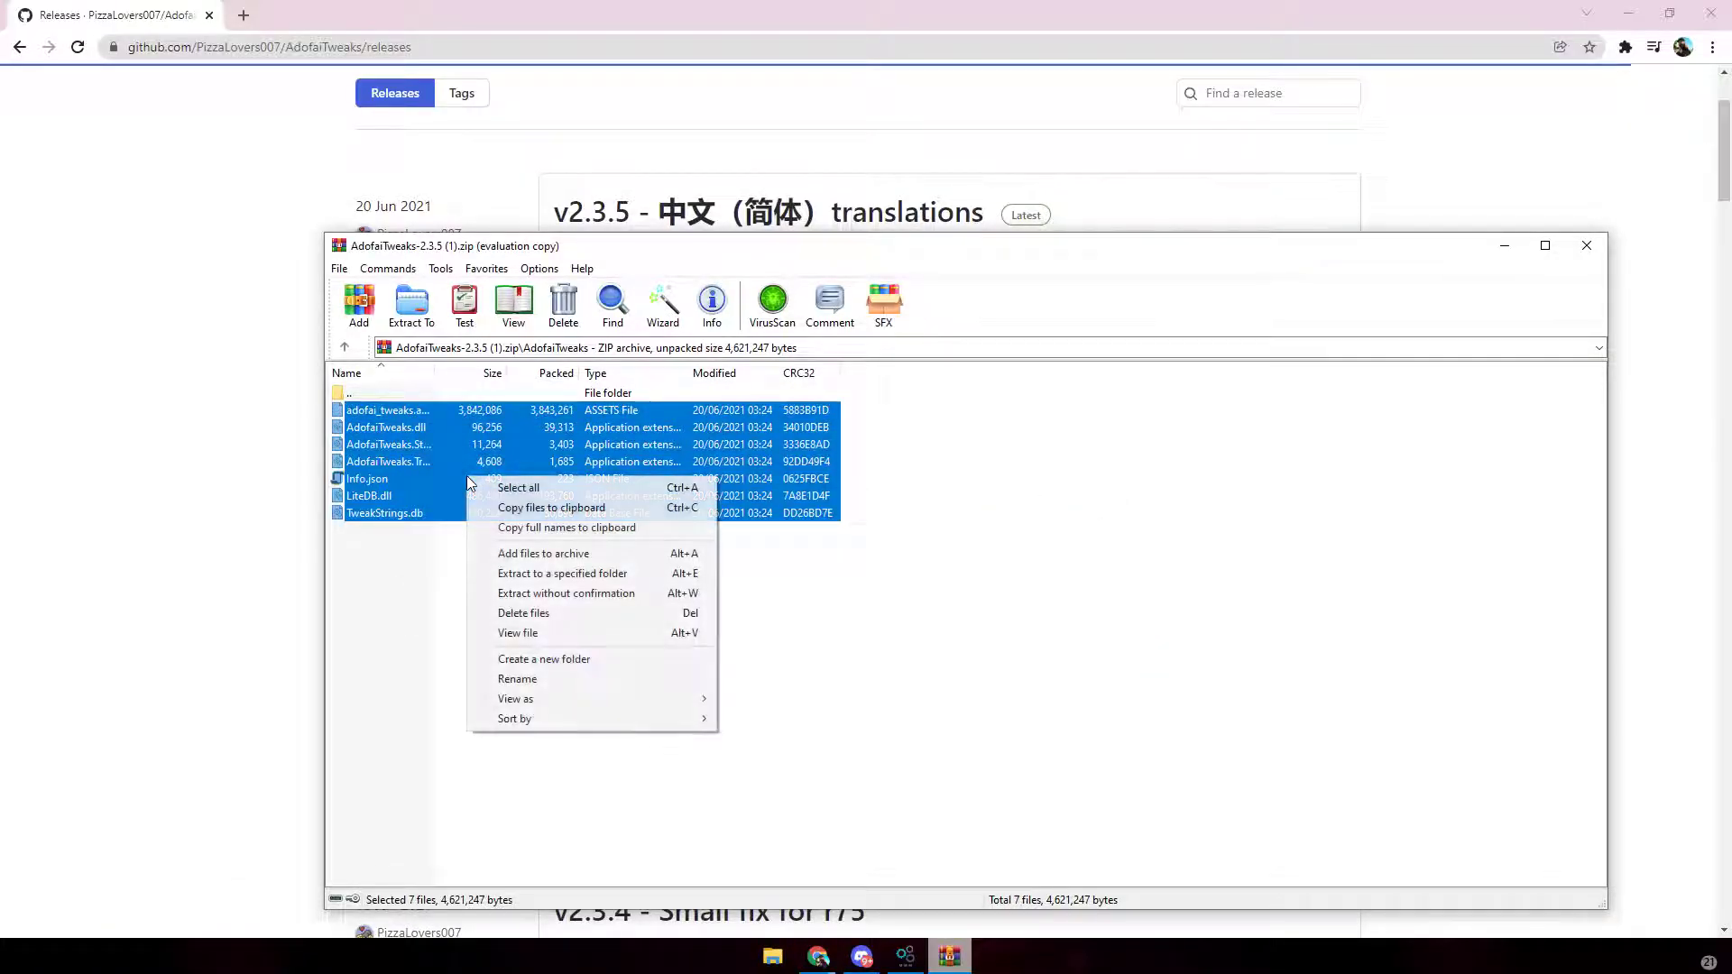
click(566, 577)
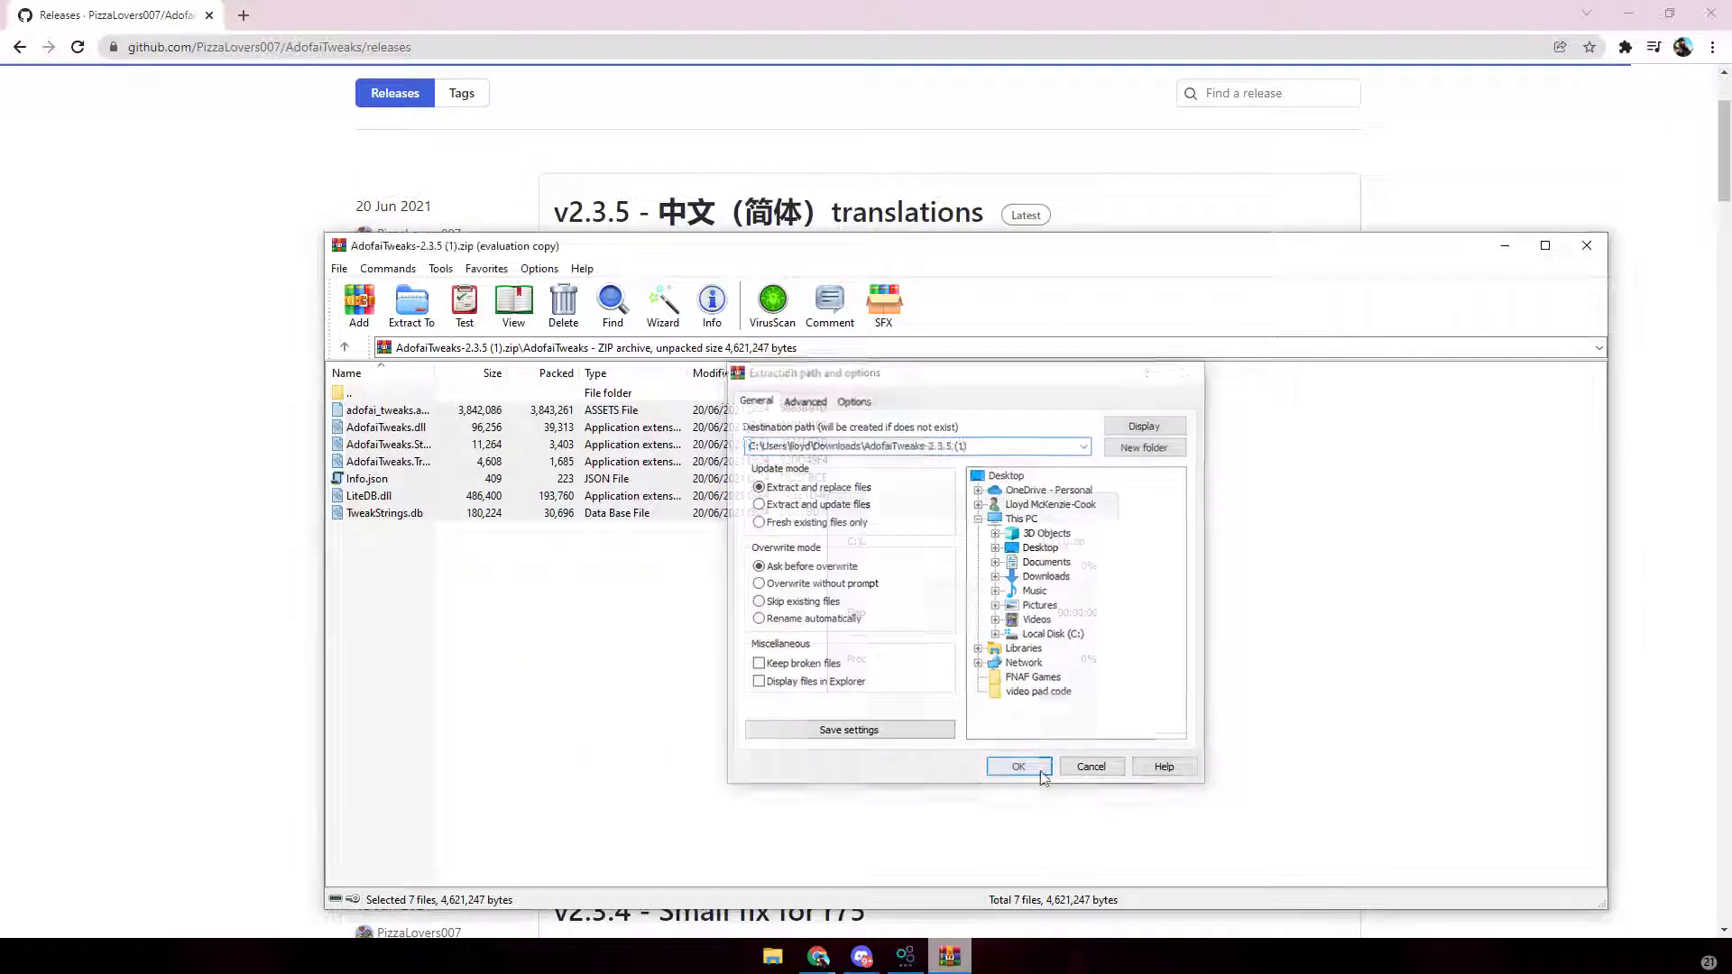
click(1013, 762)
click(1604, 247)
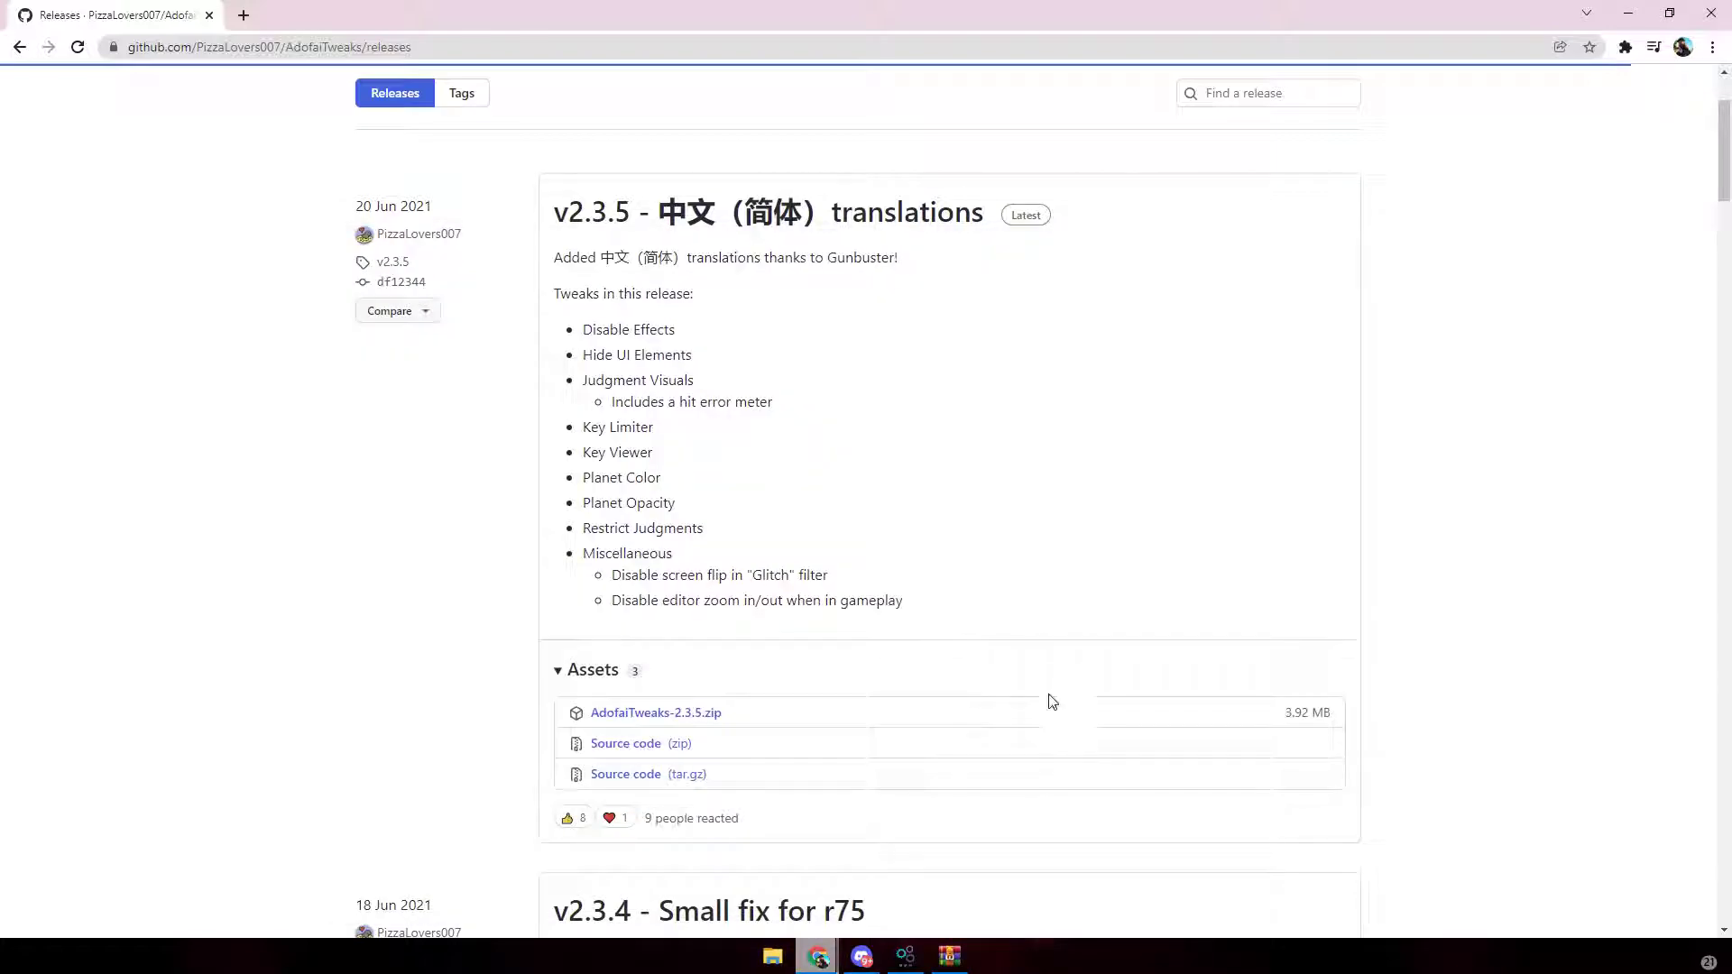
Step: Open the Downloads folder in File Explorer, arrange it beside the UnityModManager Installer window, and select the AdofaiTweaks-2.3.5 (1) folder
click(773, 959)
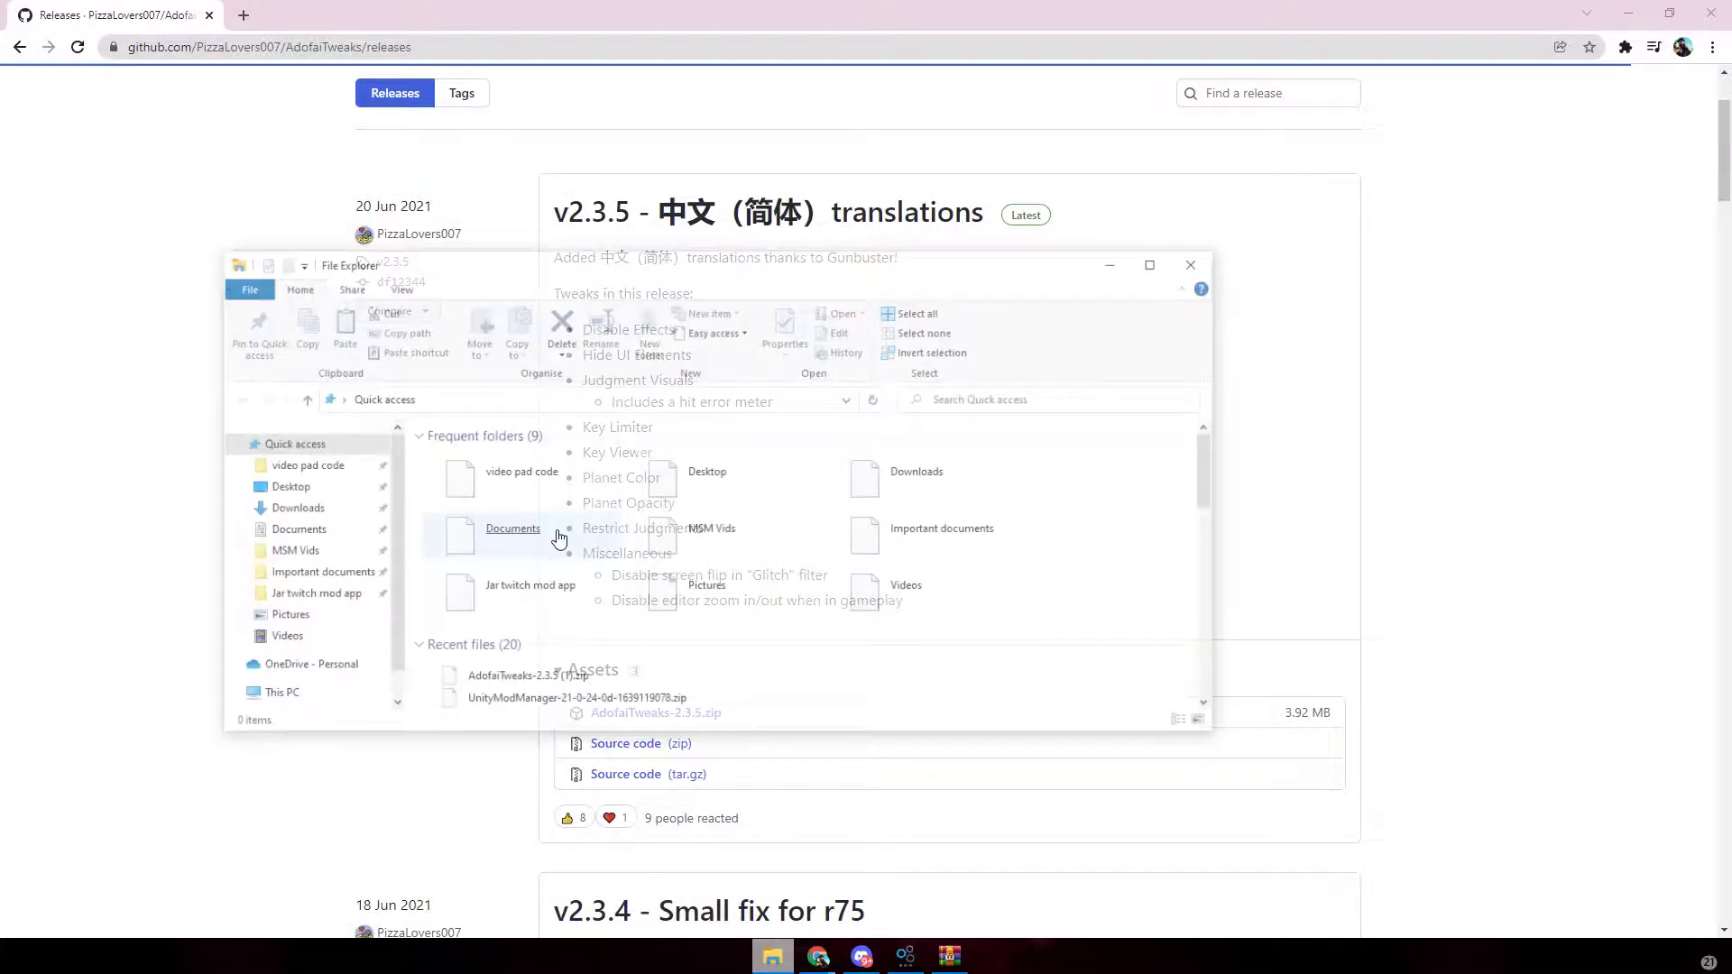
click(291, 509)
click(1628, 12)
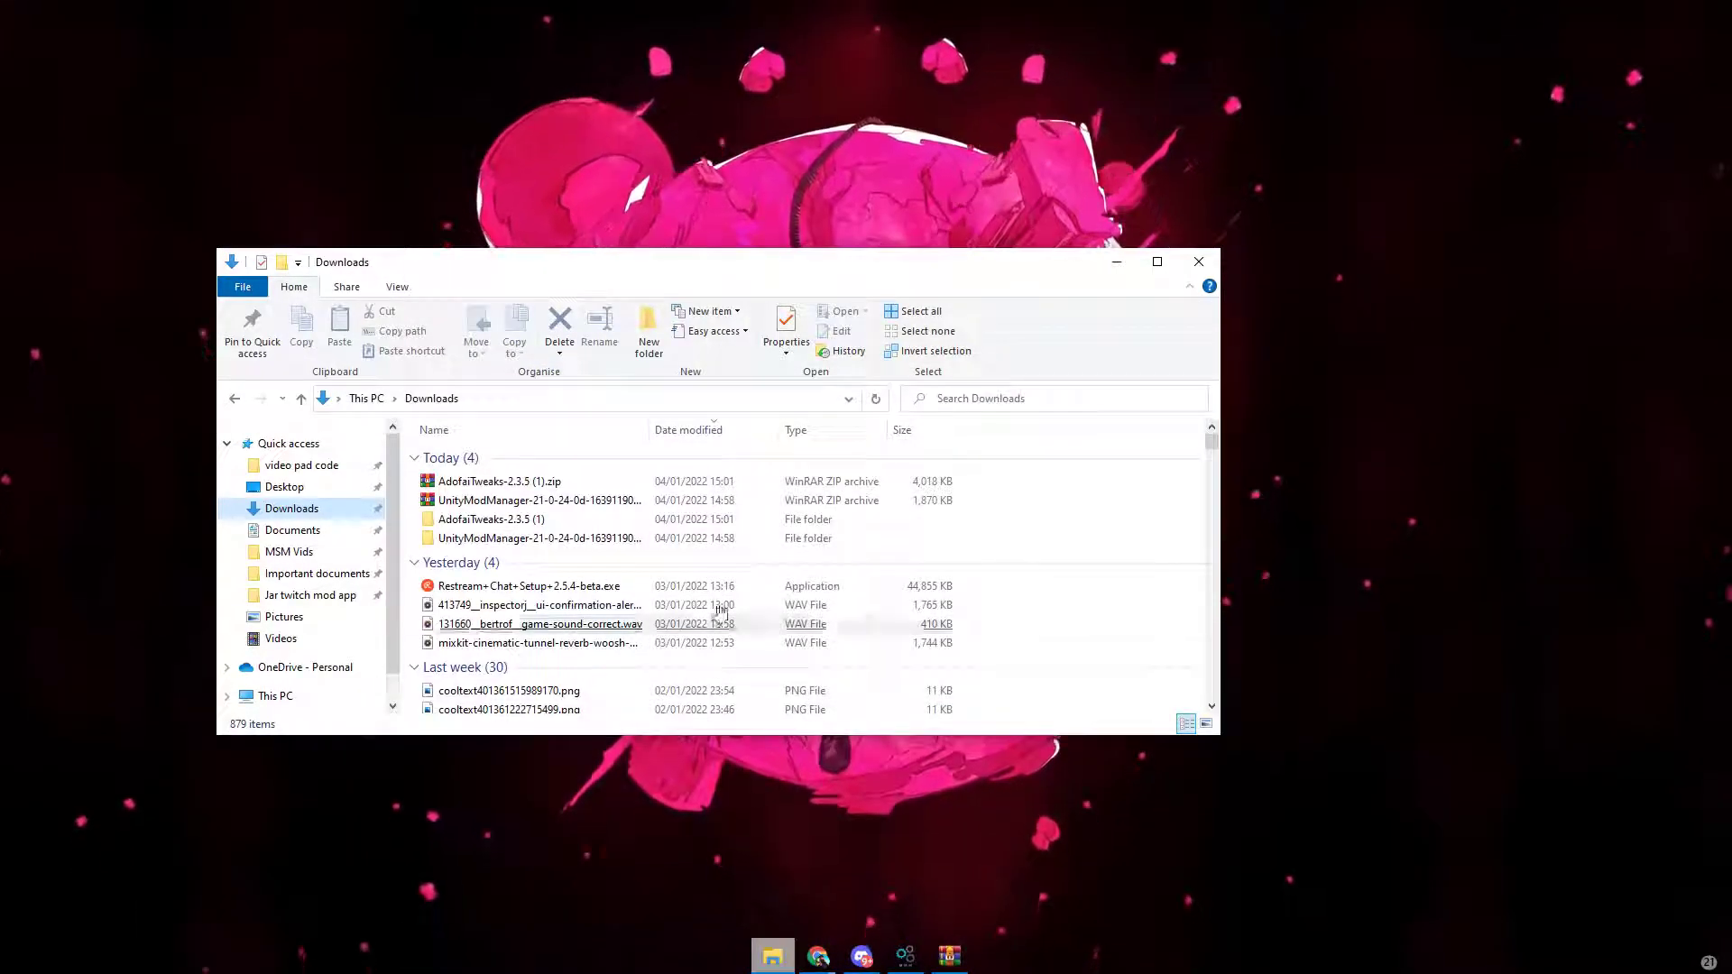
drag(722, 262, 1522, 281)
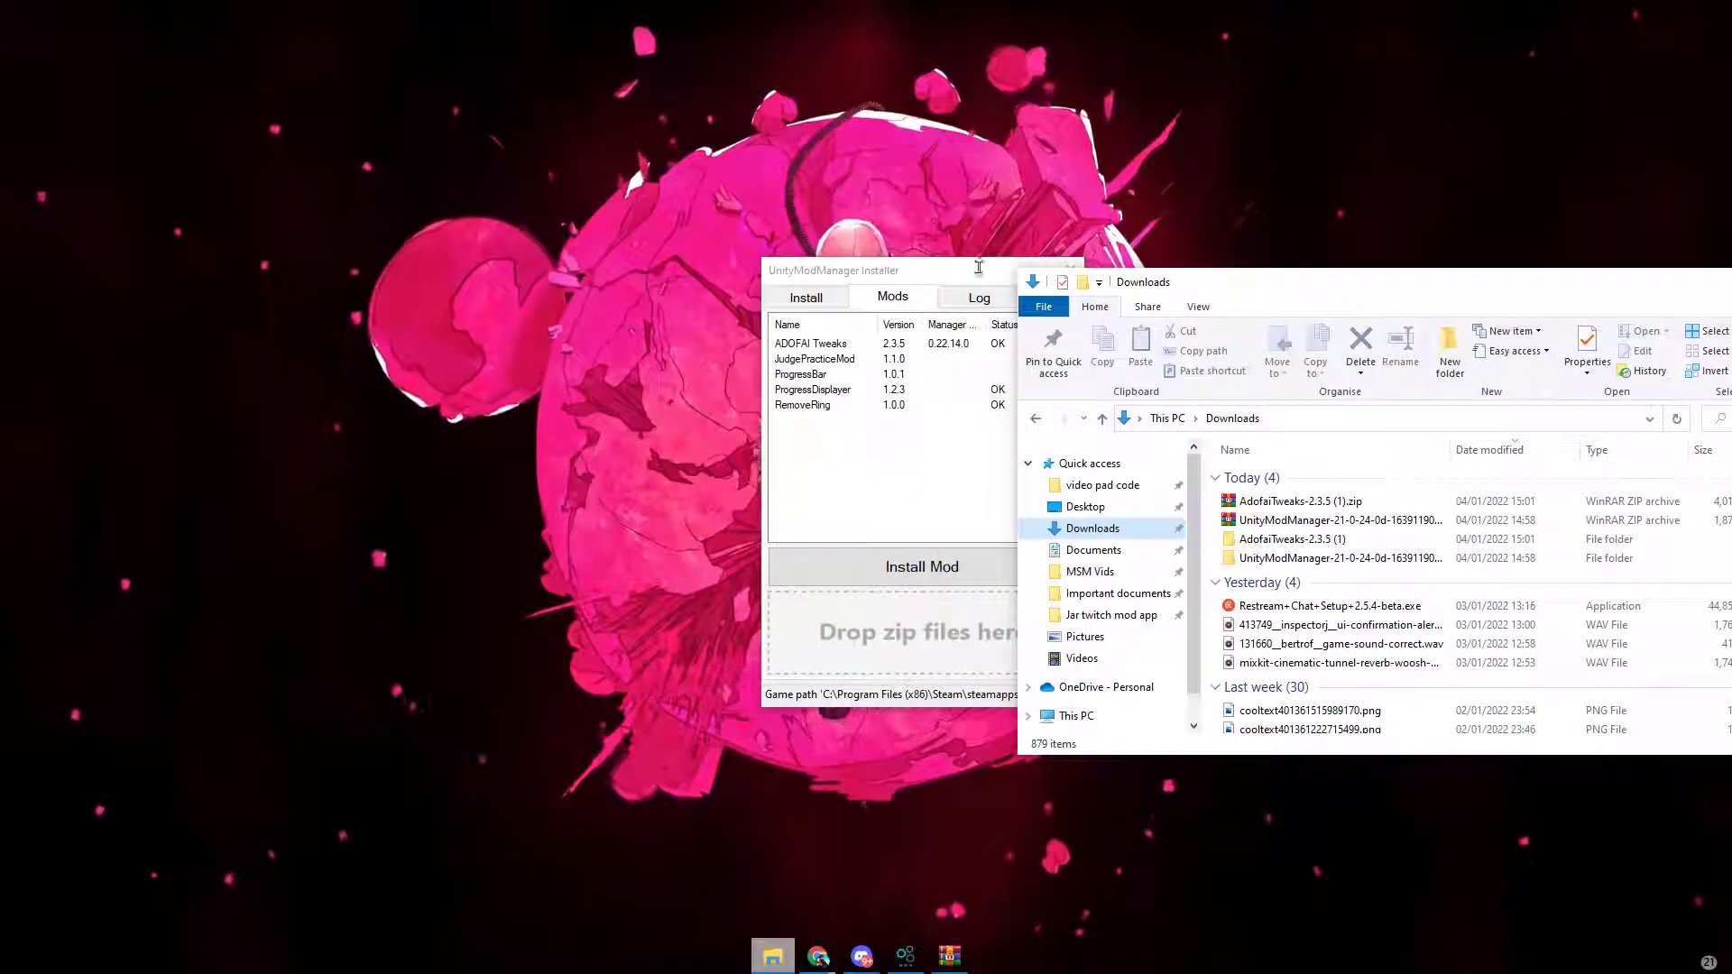
drag(978, 267, 660, 193)
mouse_move(1289, 539)
mouse_down()
mouse_move(1098, 424)
mouse_move(1136, 383)
mouse_move(1344, 544)
mouse_move(1314, 496)
mouse_move(524, 578)
mouse_move(905, 573)
mouse_move(1281, 519)
mouse_up()
click(580, 502)
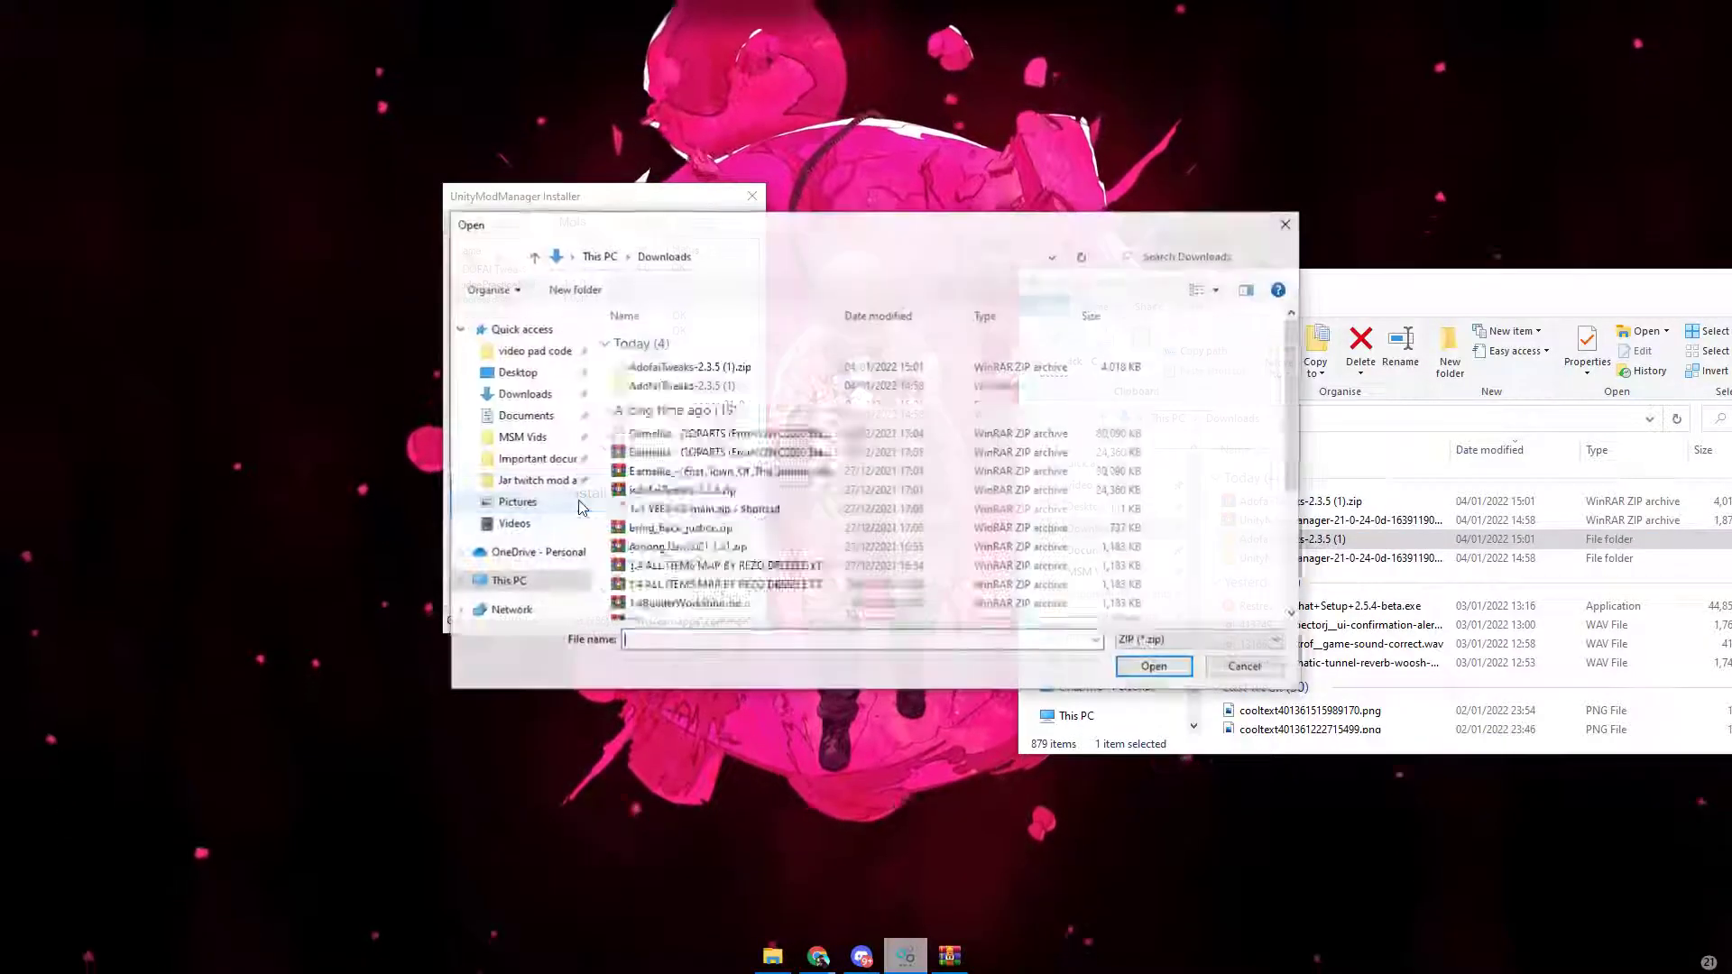
click(523, 394)
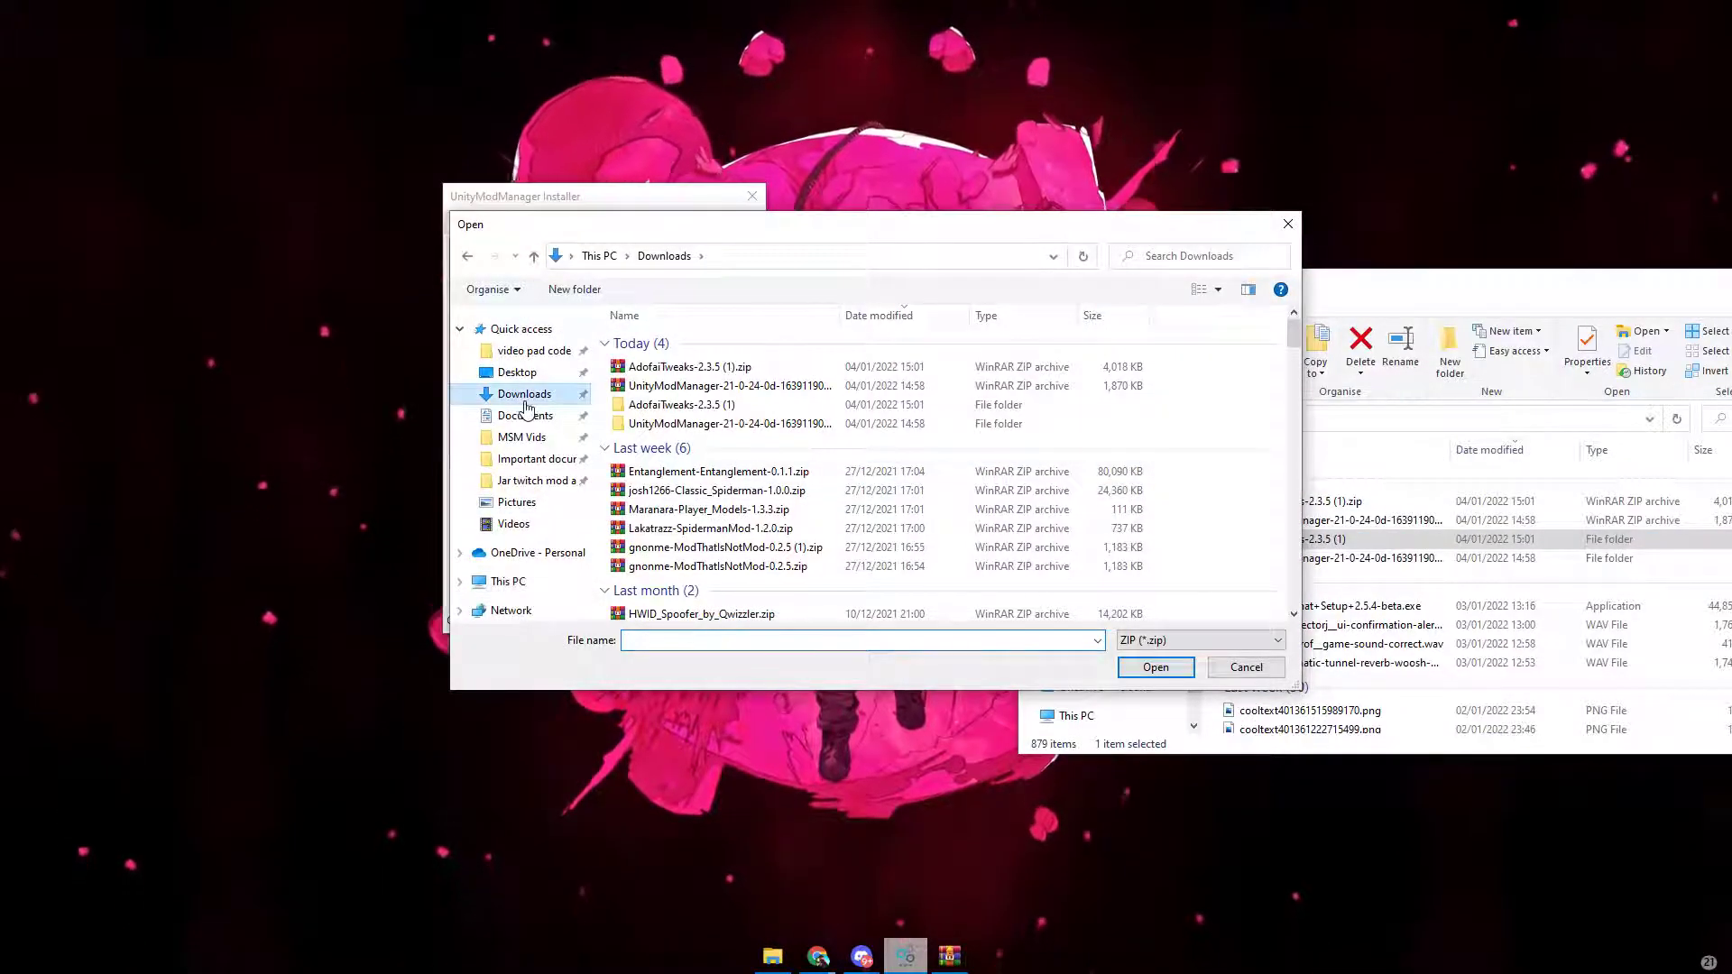
click(1286, 225)
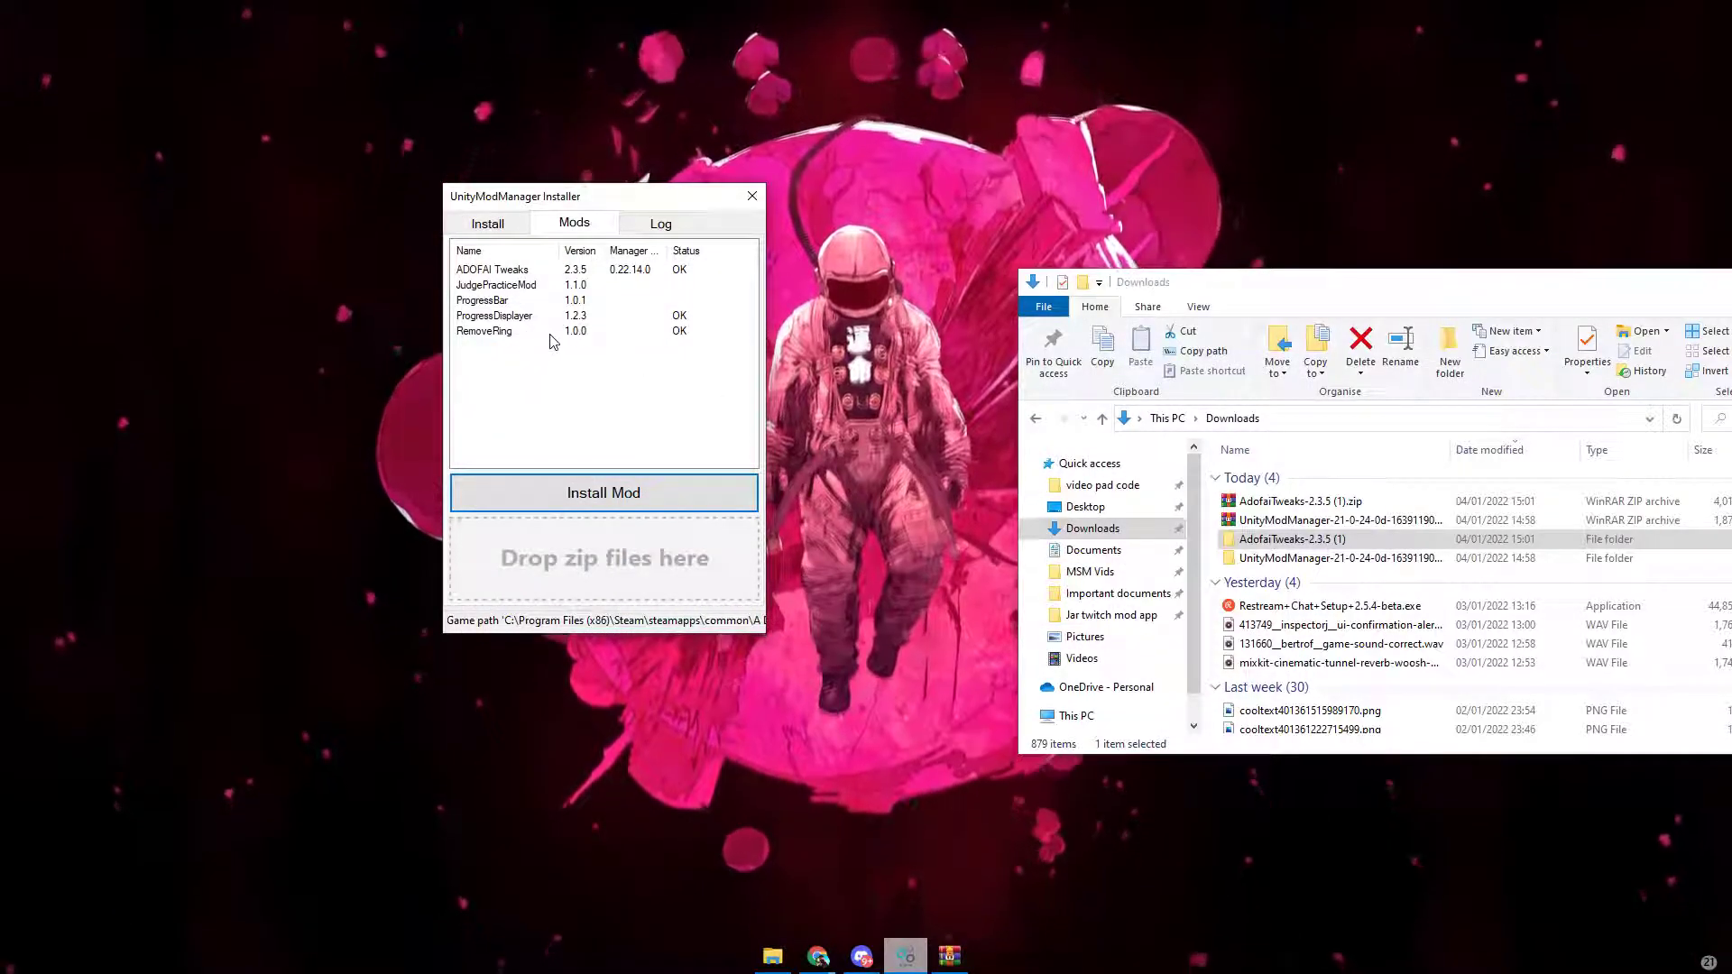
Step: Check the actions available for ADOFAI Tweaks in the installer's mod list, and return to the installation page
right_click(503, 271)
right_click(504, 271)
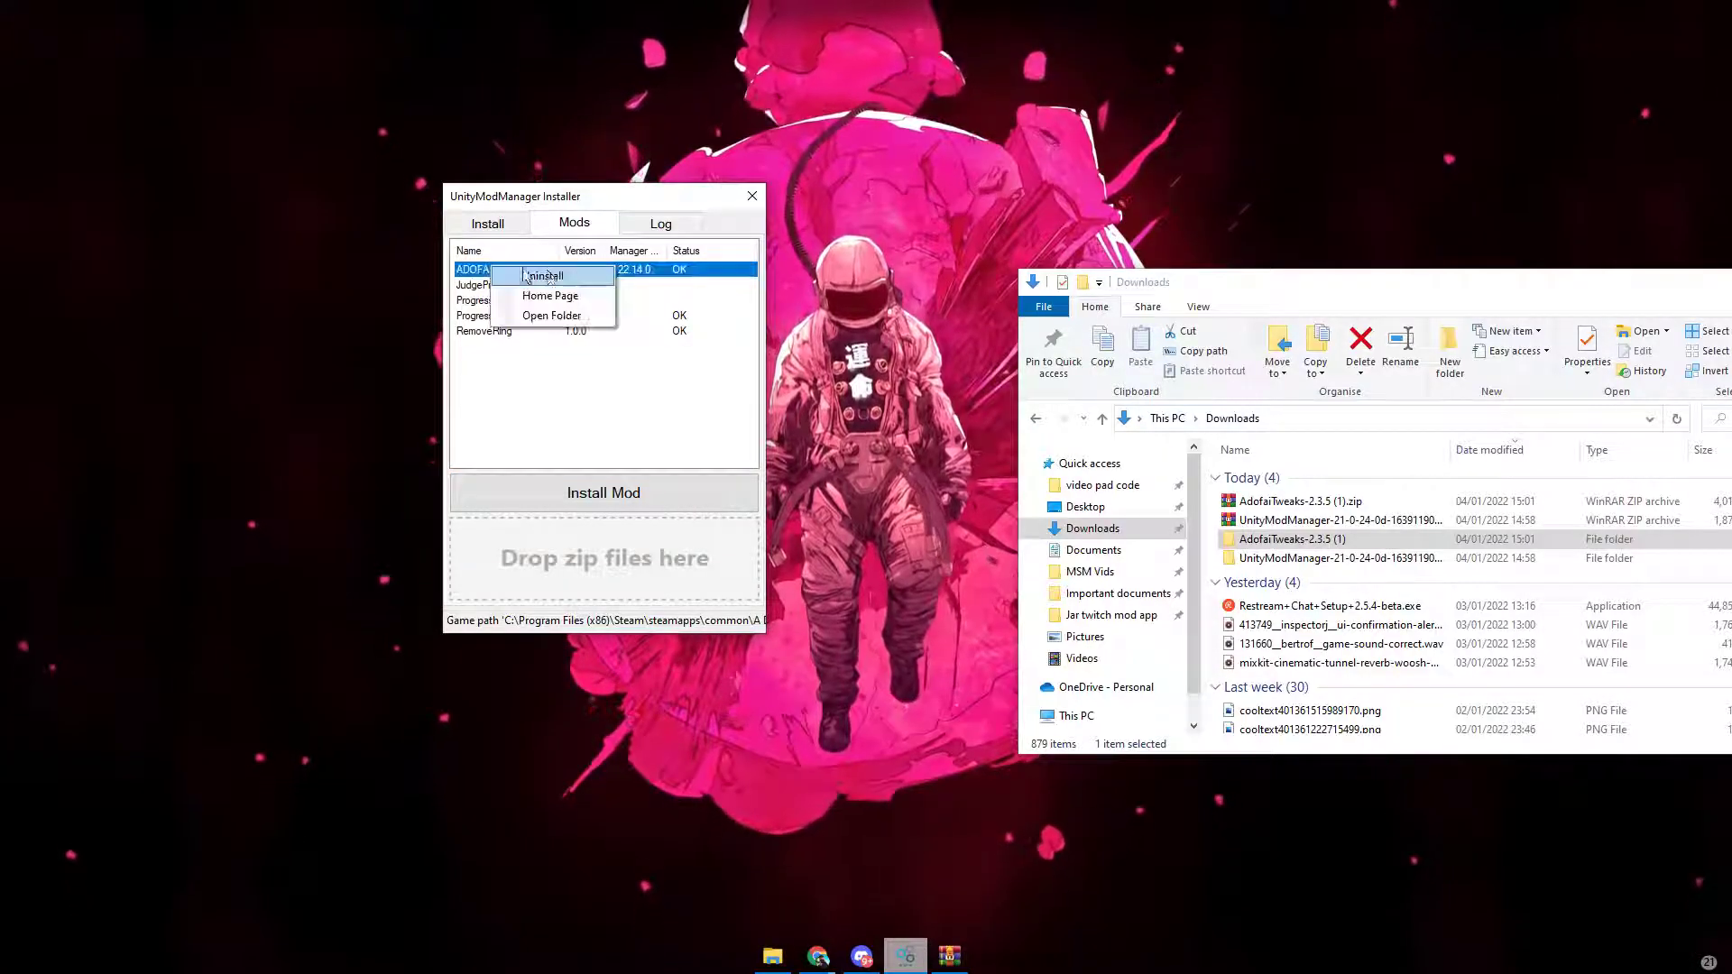
click(491, 225)
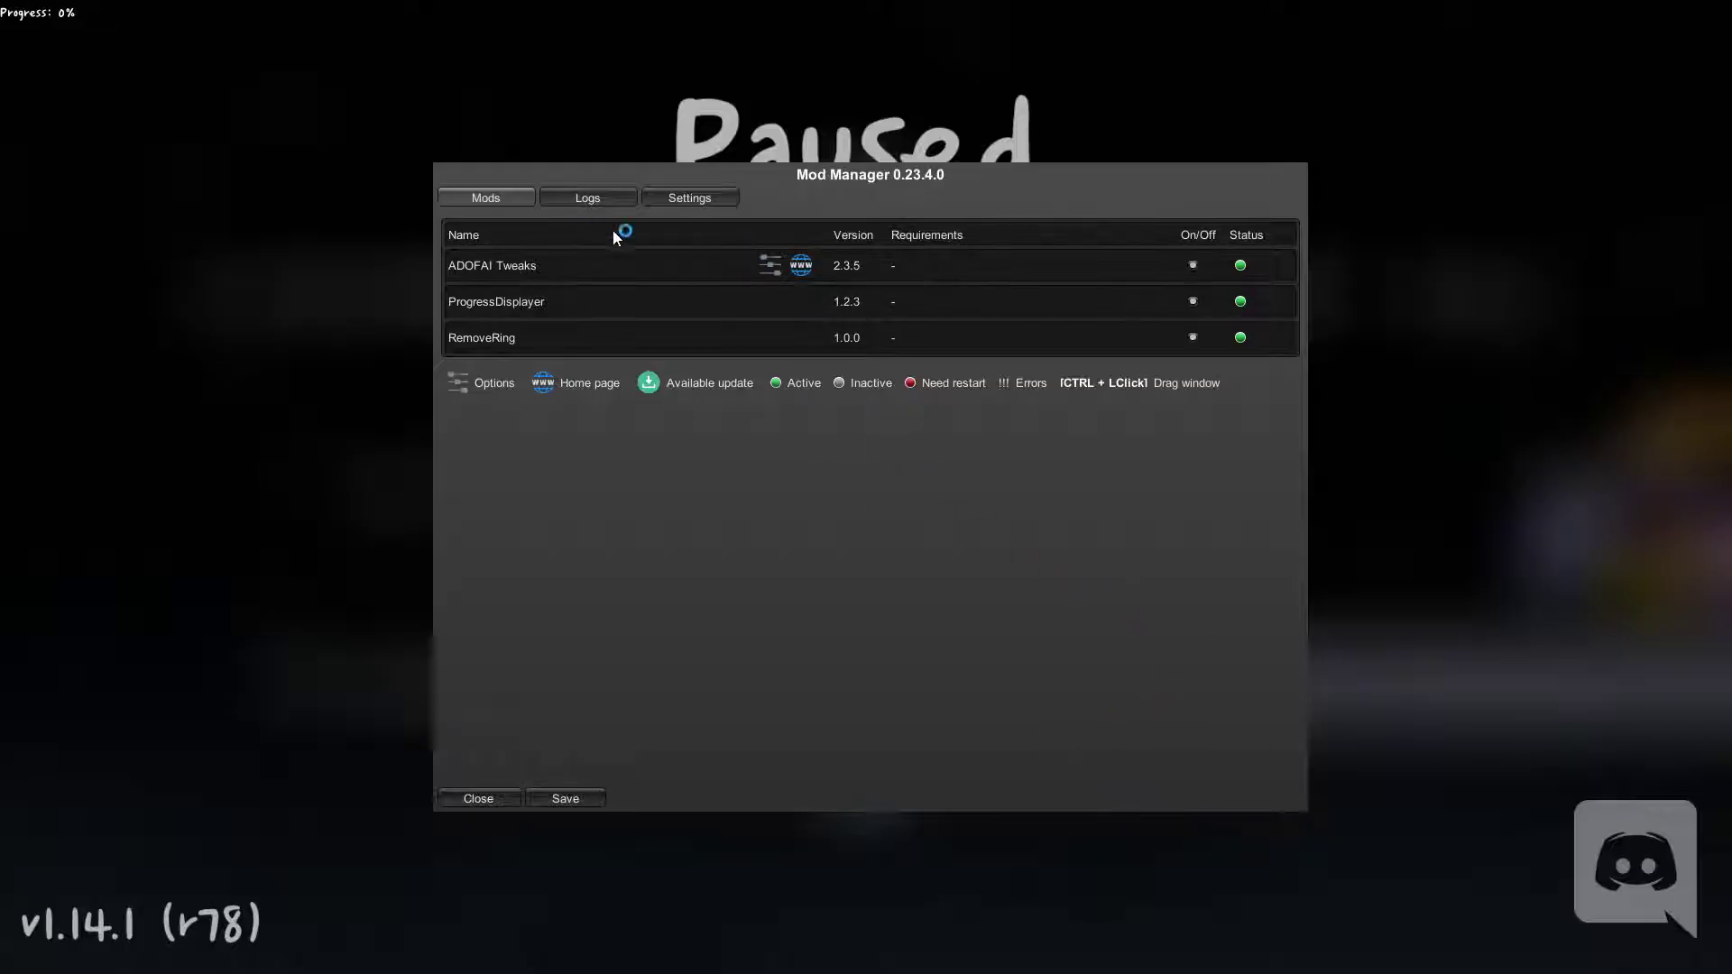
Step: Review the ADOFAI Tweaks options in the game's Mod Manager, and open the manager's own settings
click(774, 266)
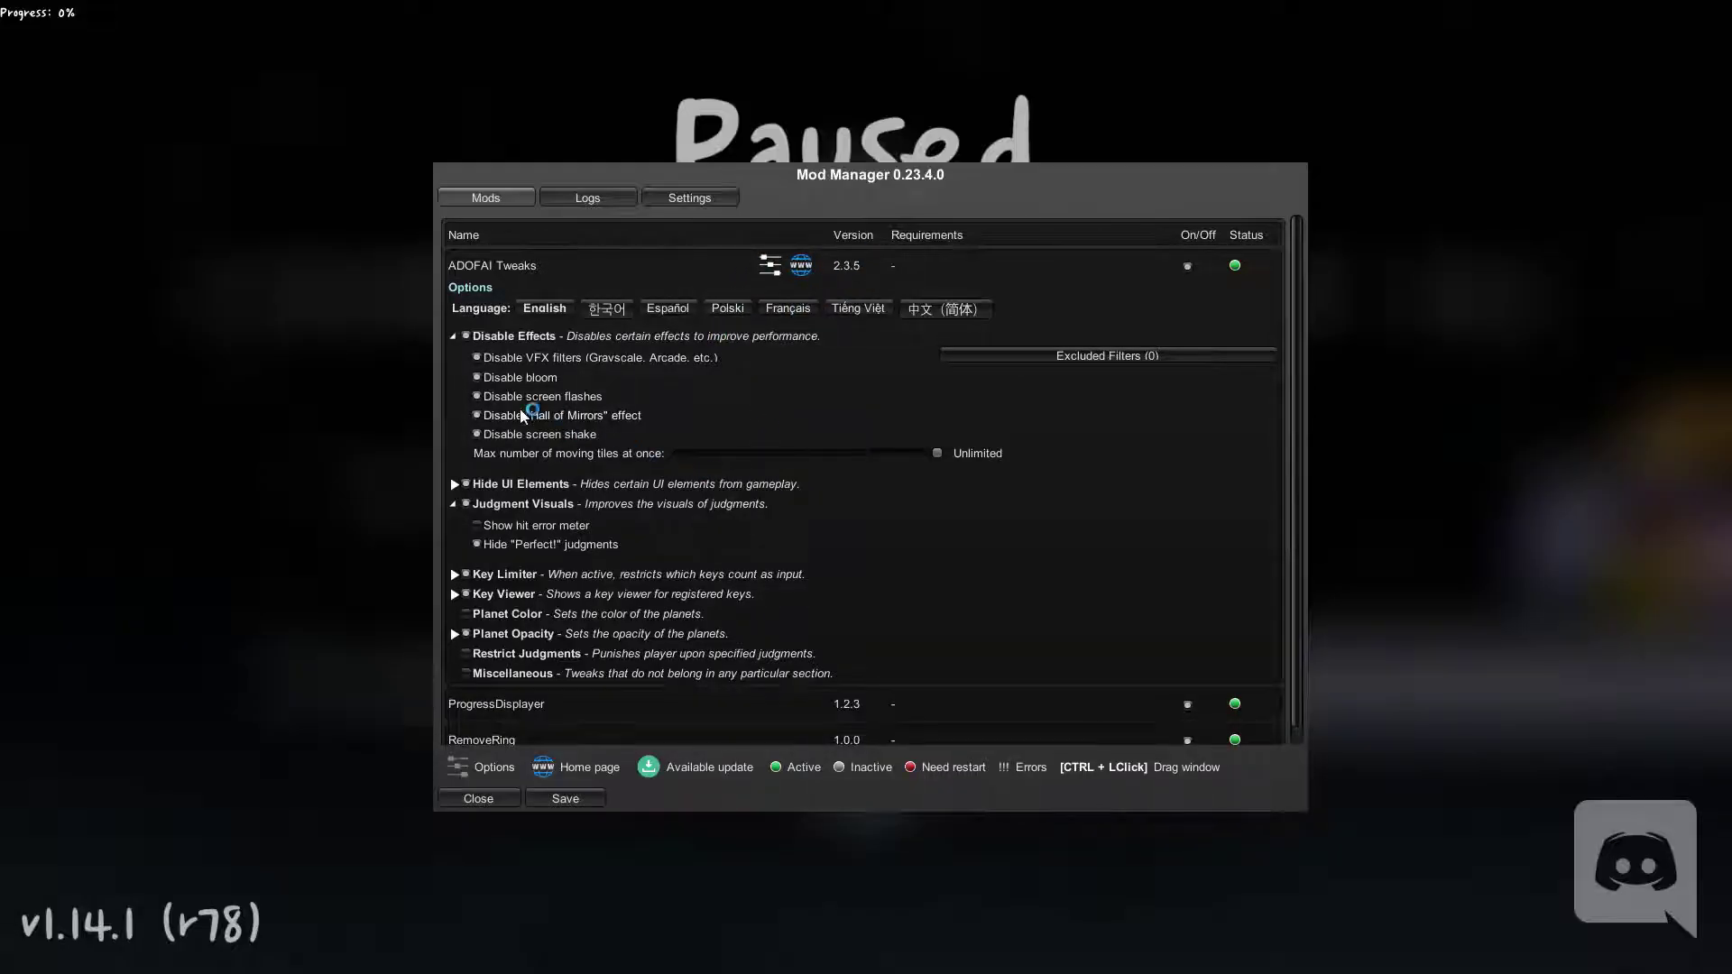
scroll(510, 708, down, 1)
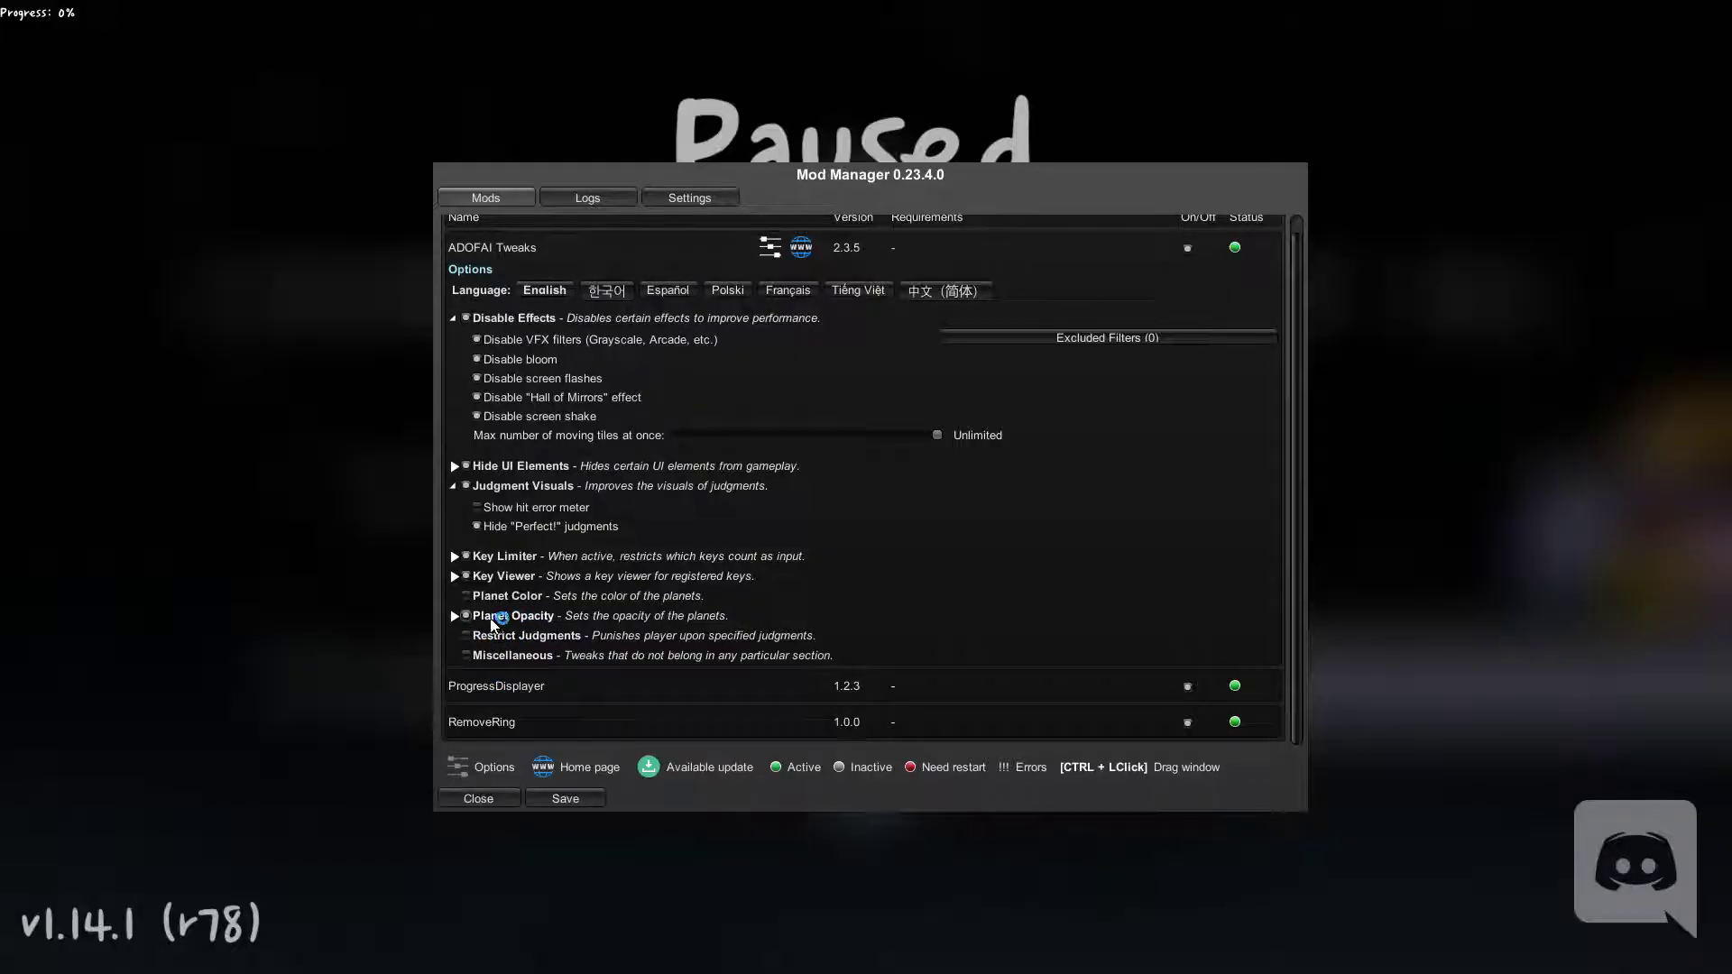
scroll(519, 582, up, 1)
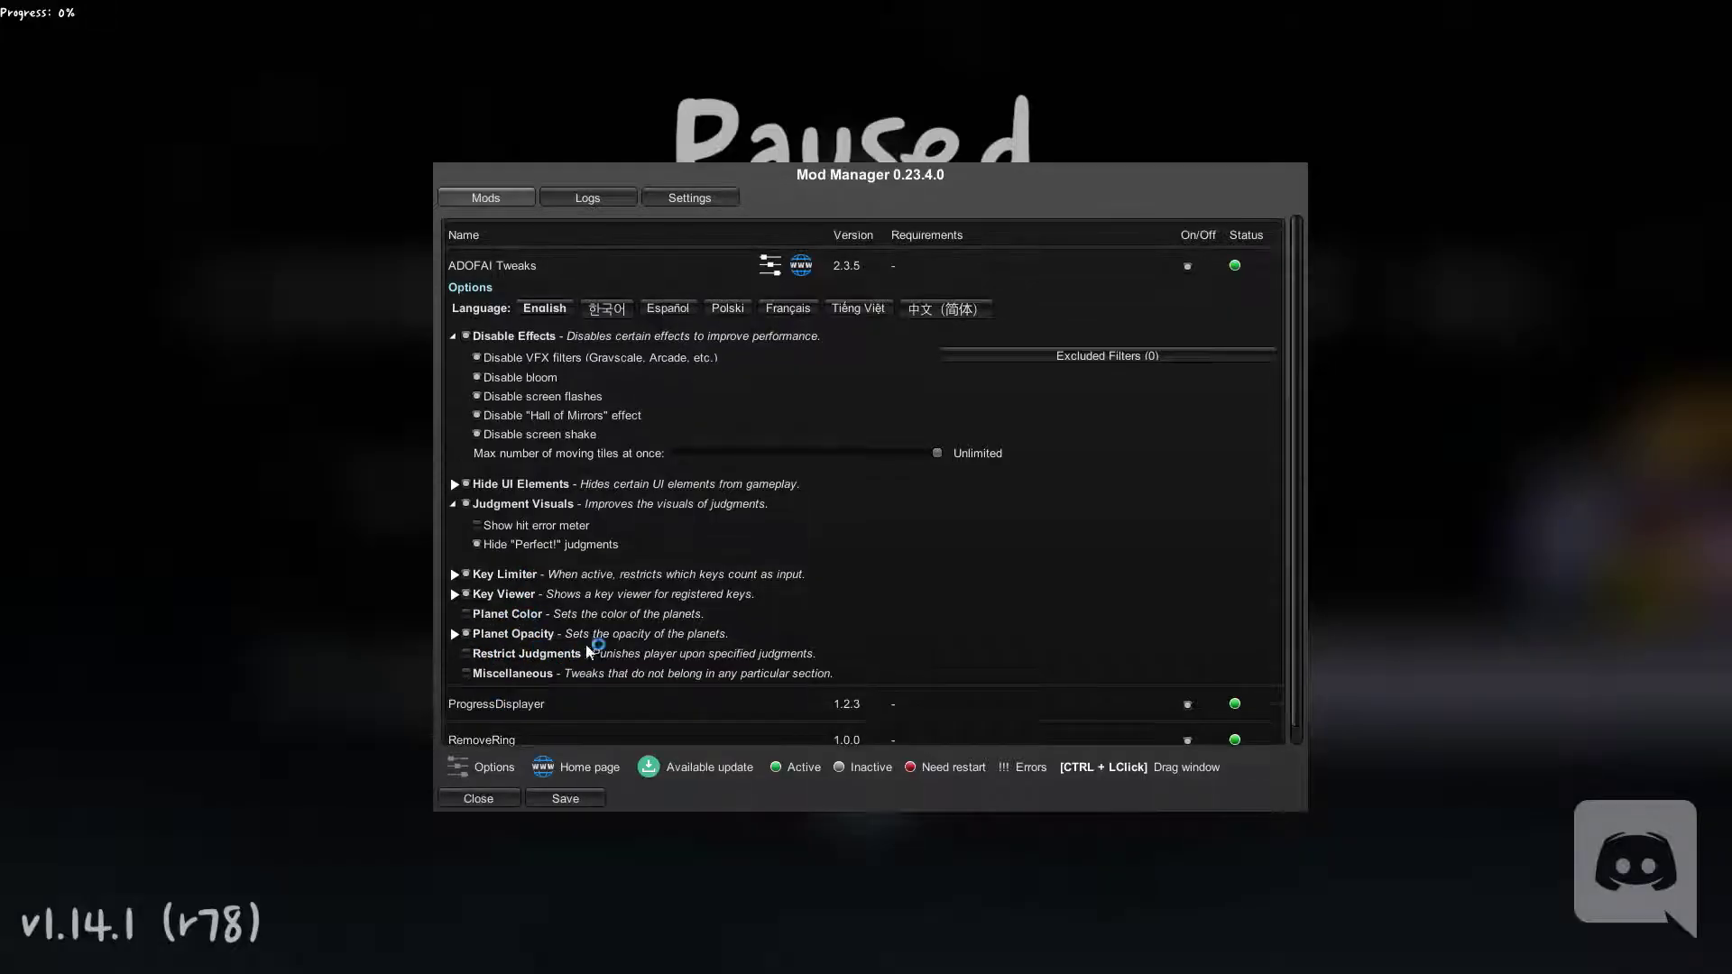
click(771, 267)
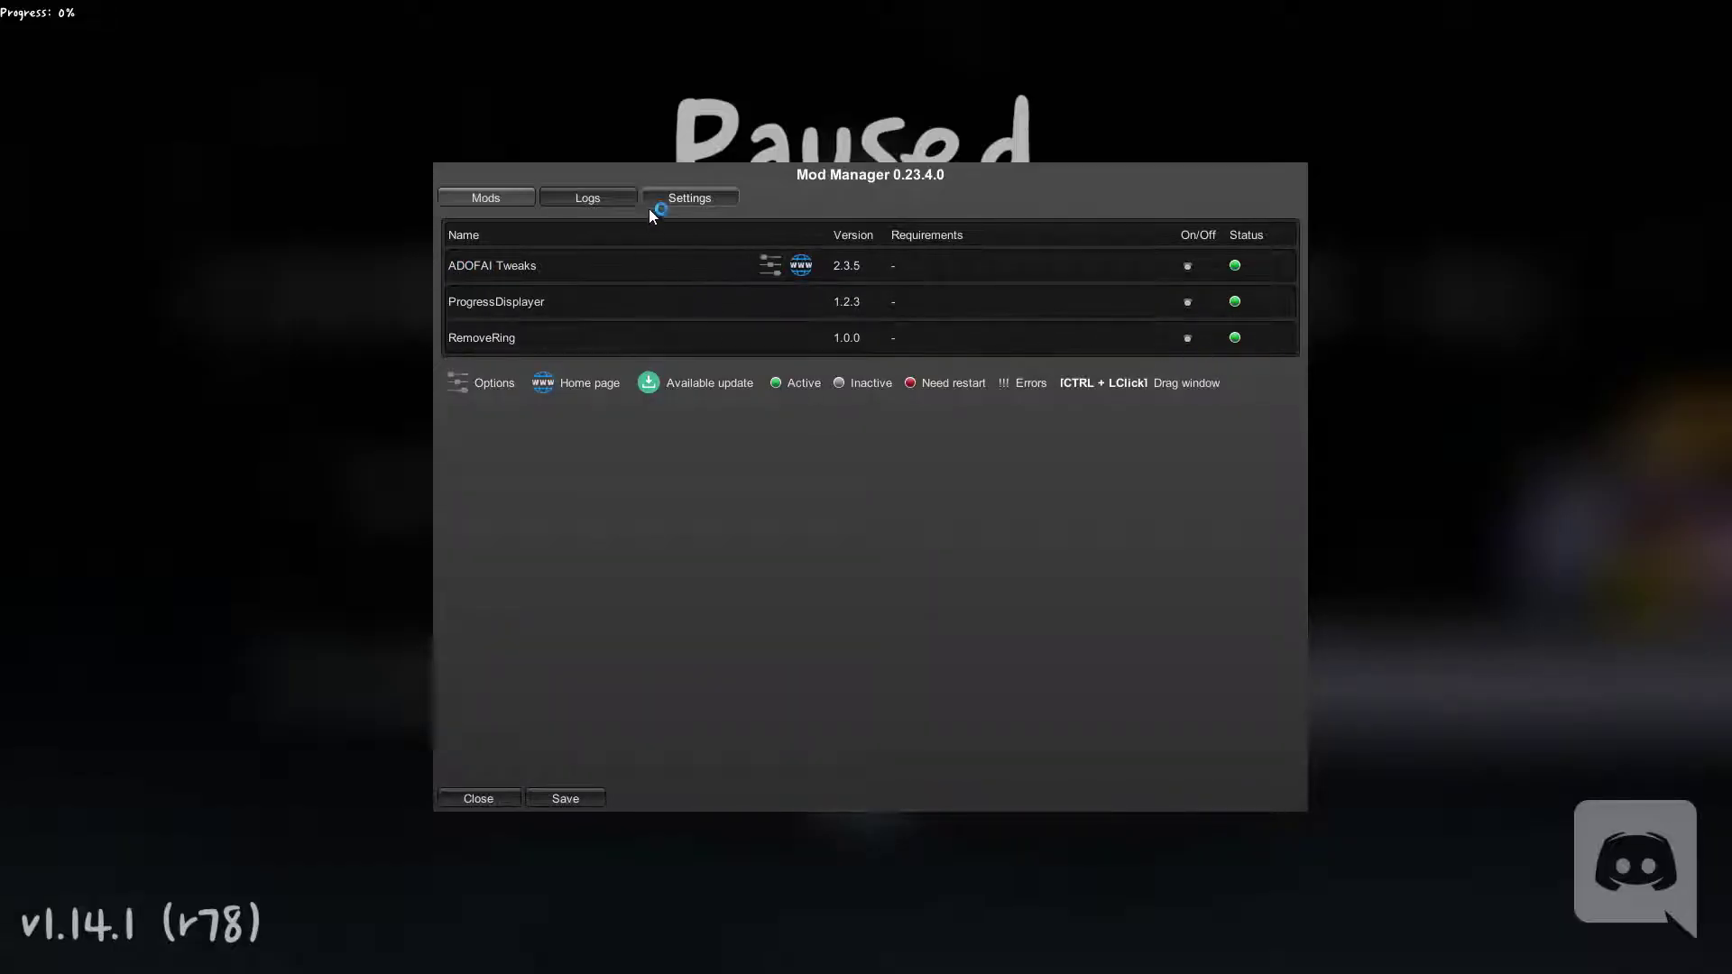
click(678, 203)
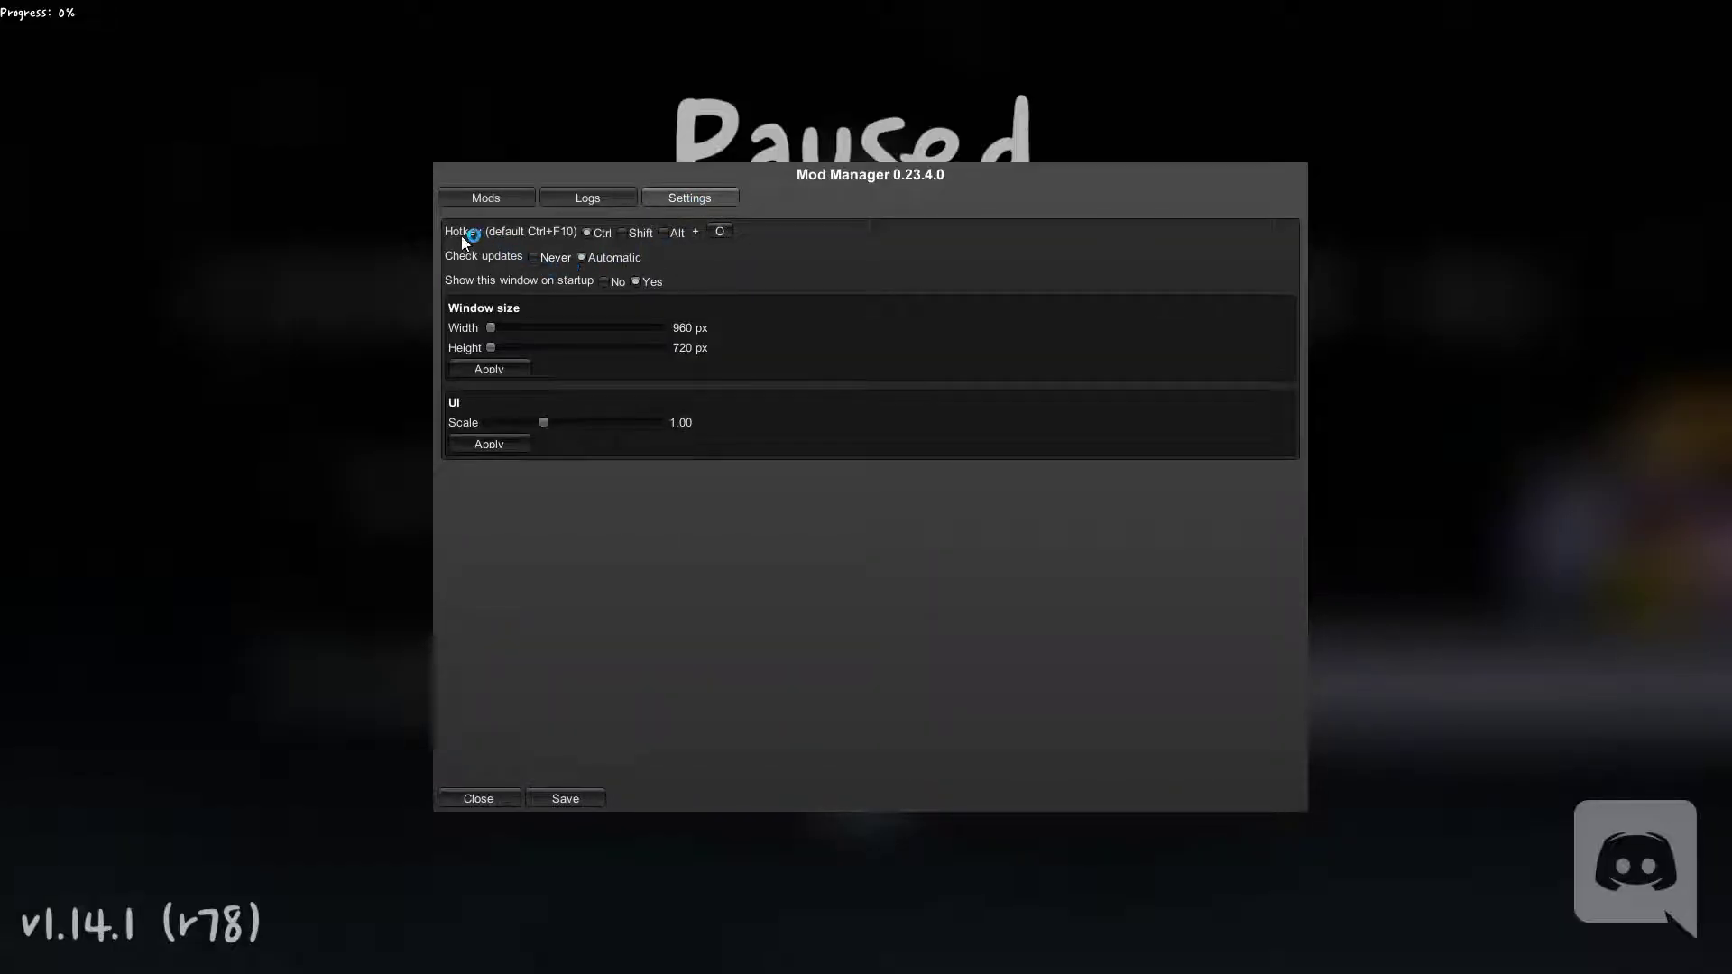